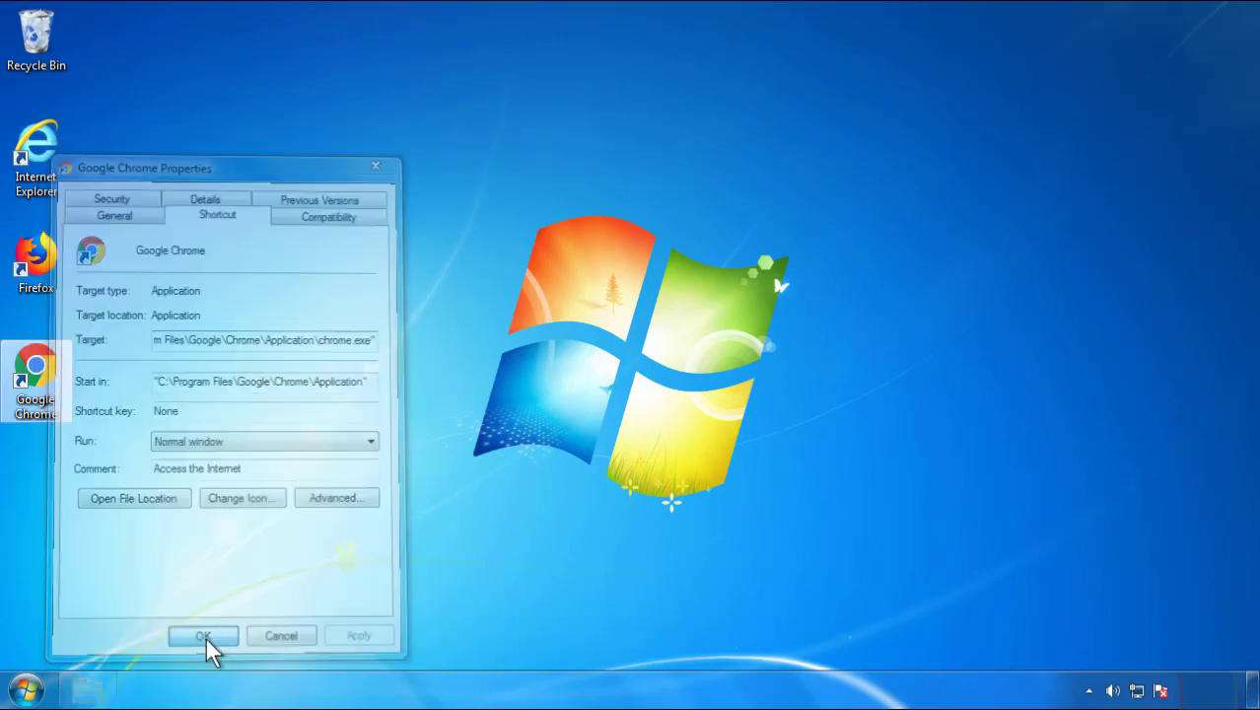
Close the Google Chrome shortcut's Properties dialog with OK.
click(26, 690)
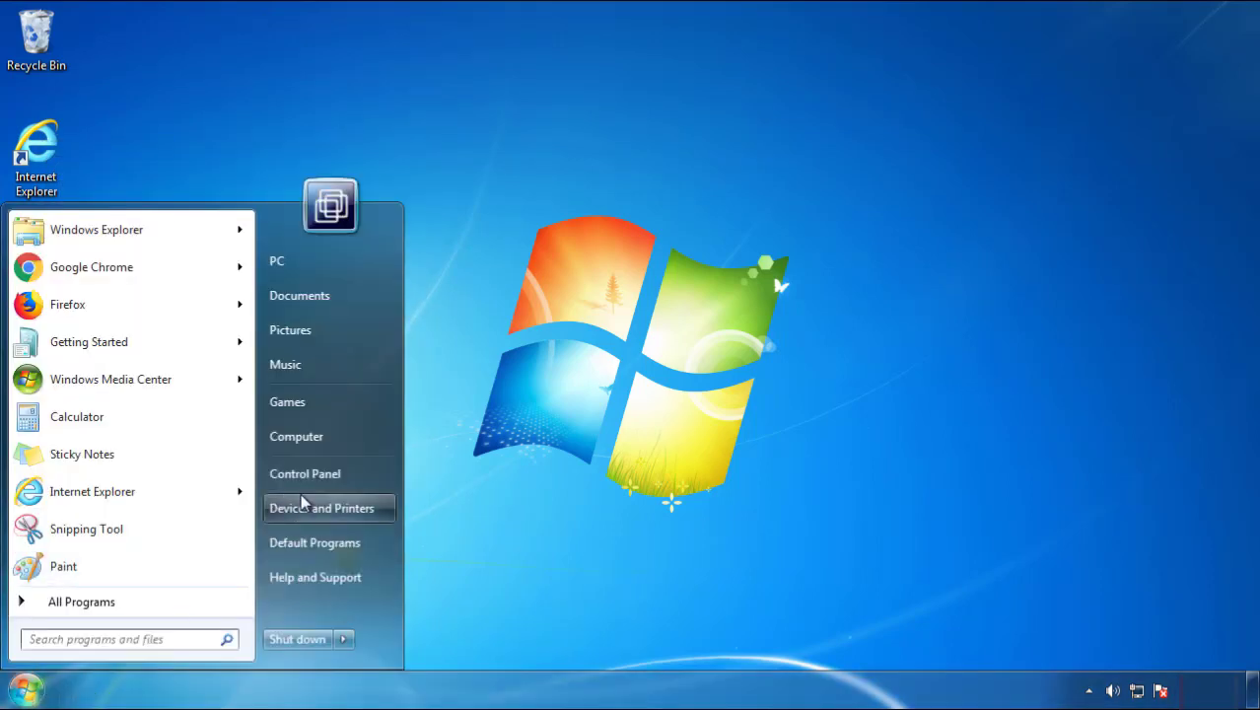
Open Control Panel's installed programs list and sort it by install date, newest first.
click(315, 470)
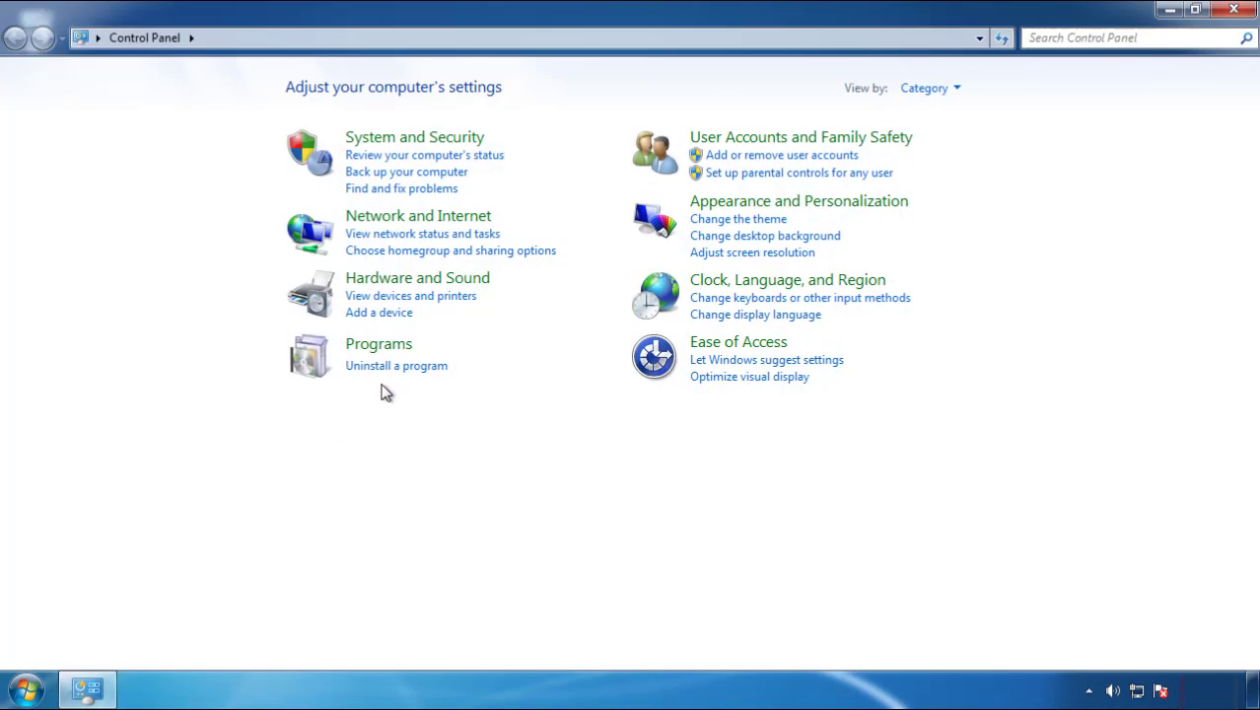
click(395, 365)
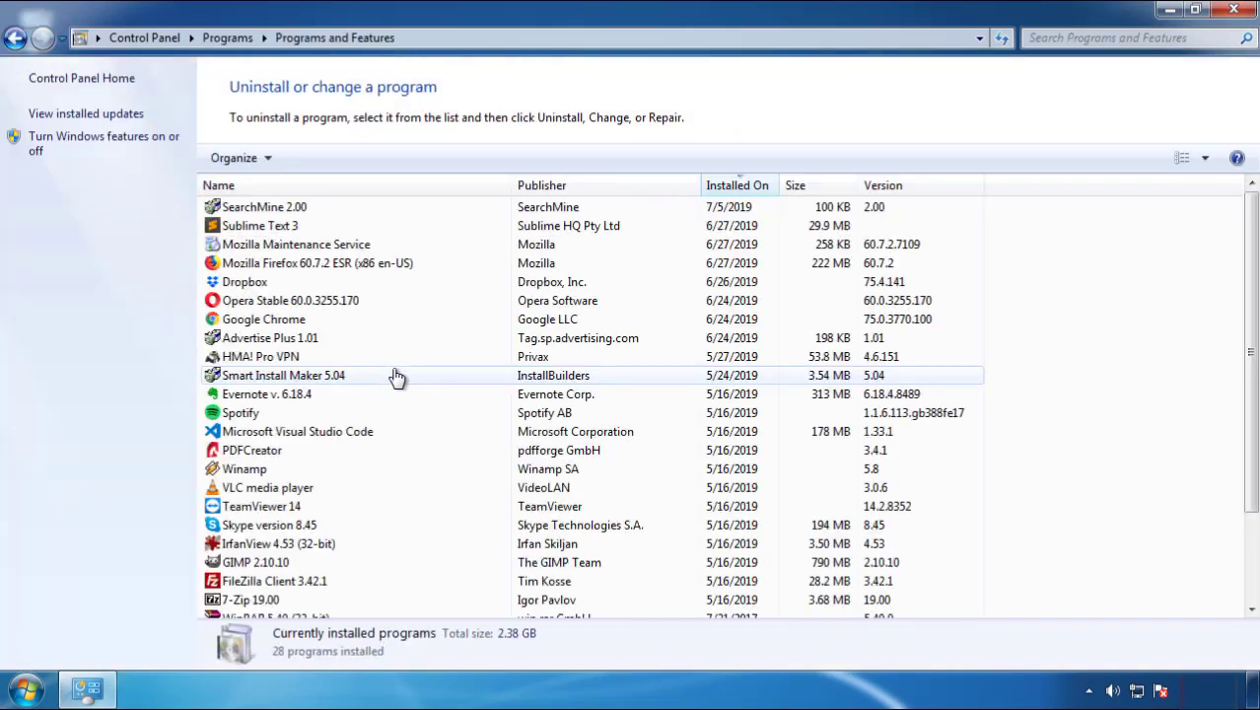
click(739, 187)
click(731, 188)
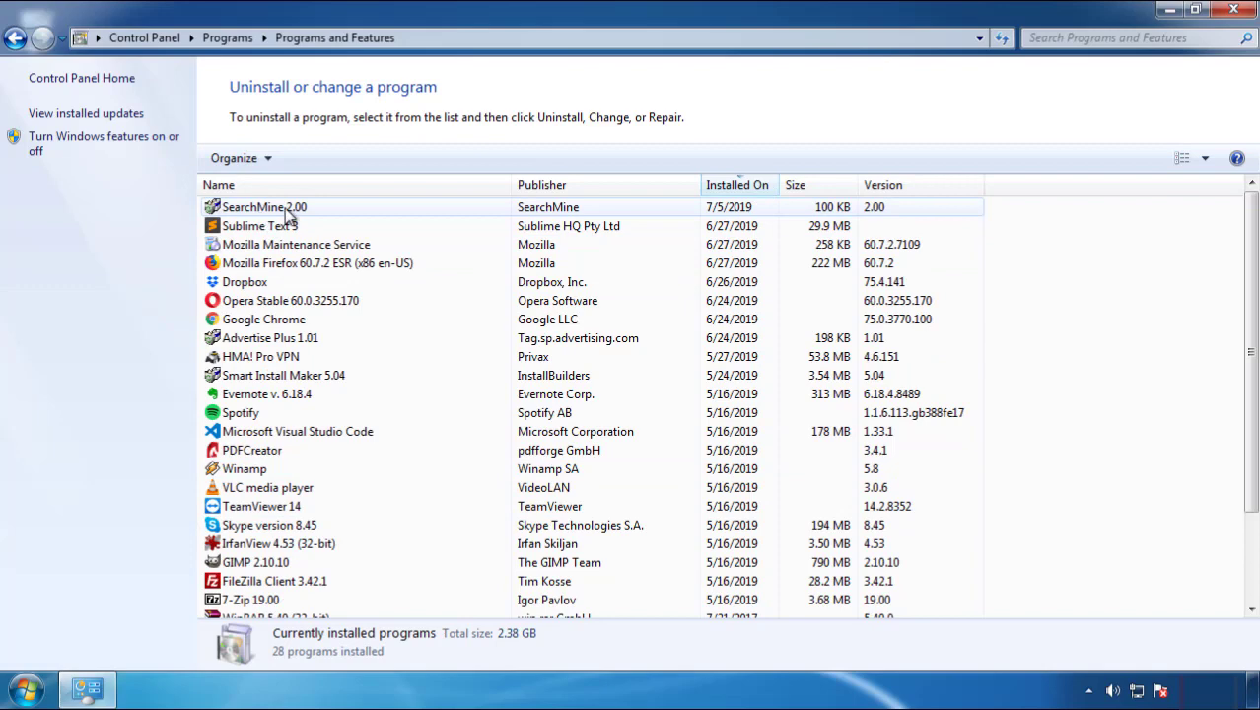
Uninstall SearchMine 2.00 and finish its uninstaller.
click(269, 217)
click(316, 158)
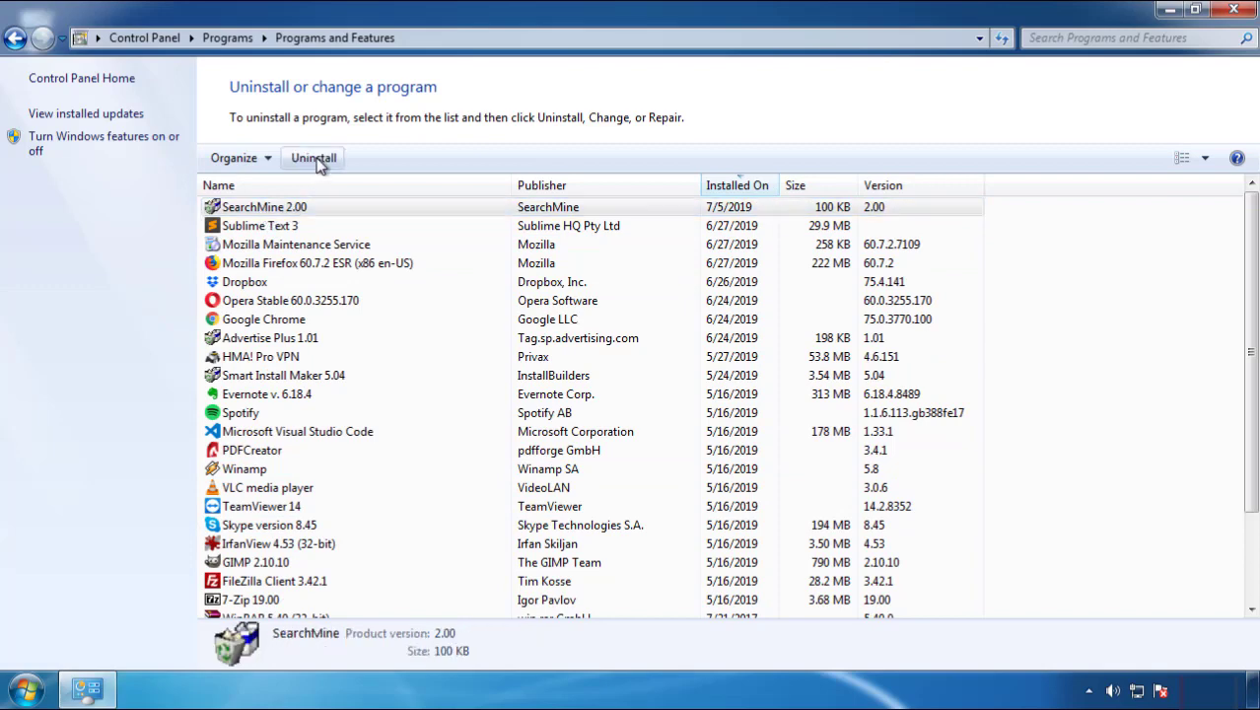
click(731, 520)
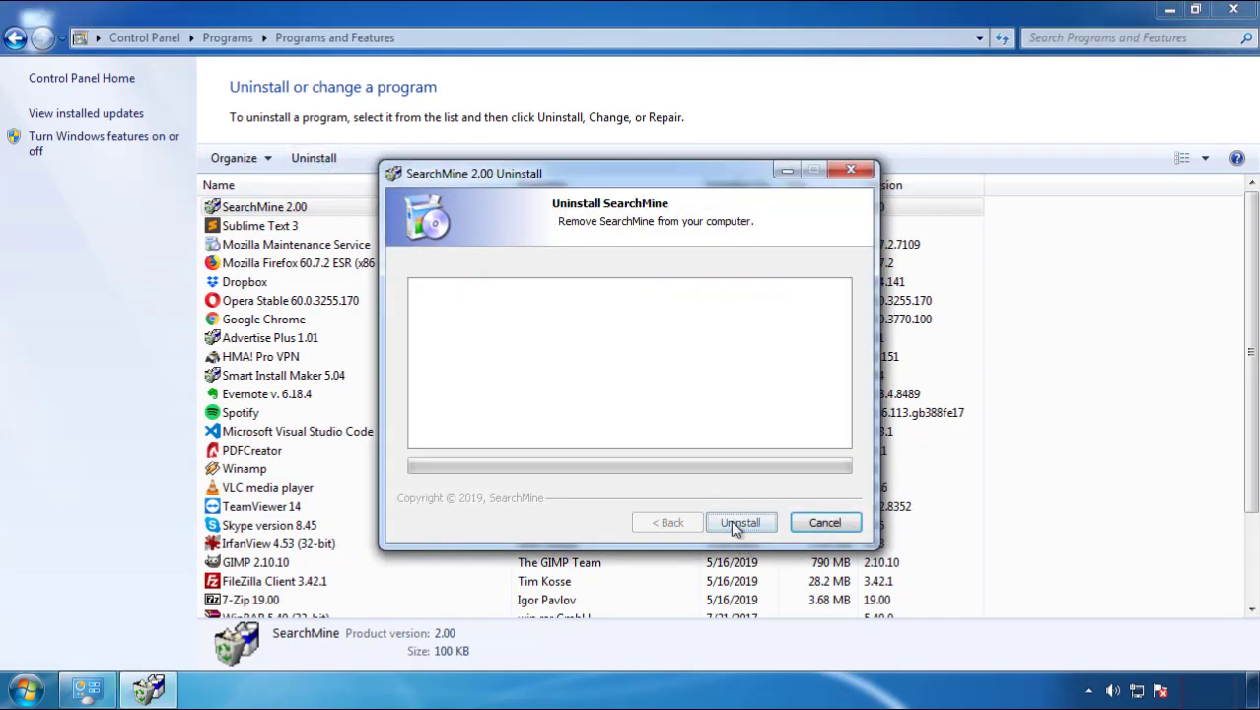
click(735, 520)
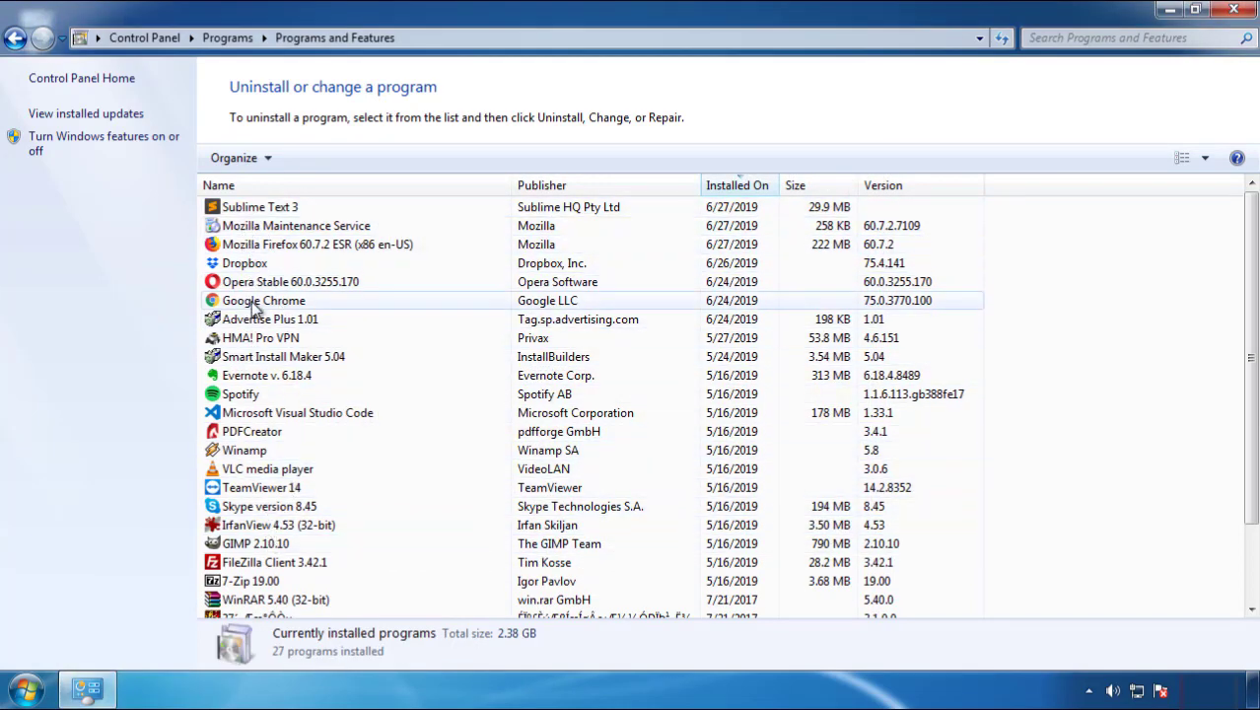
Close Programs and Features, restart Windows, and select Safe Mode at the boot menu.
click(1235, 12)
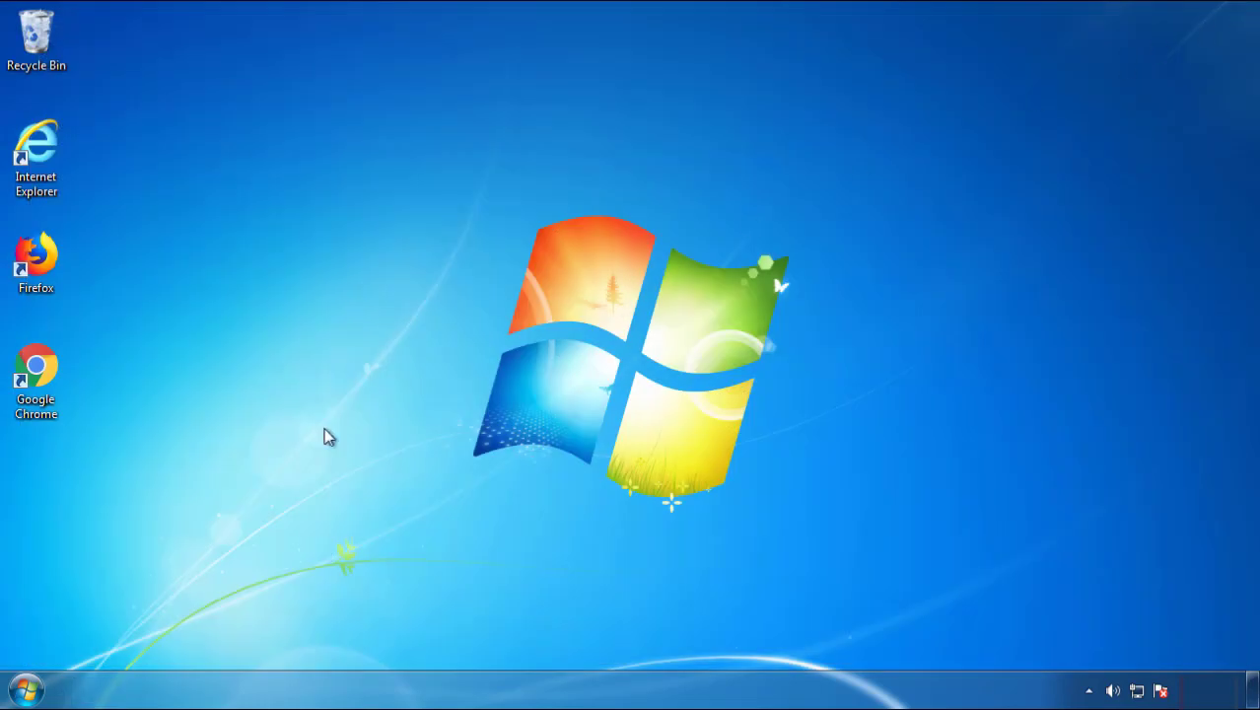
click(23, 692)
click(343, 639)
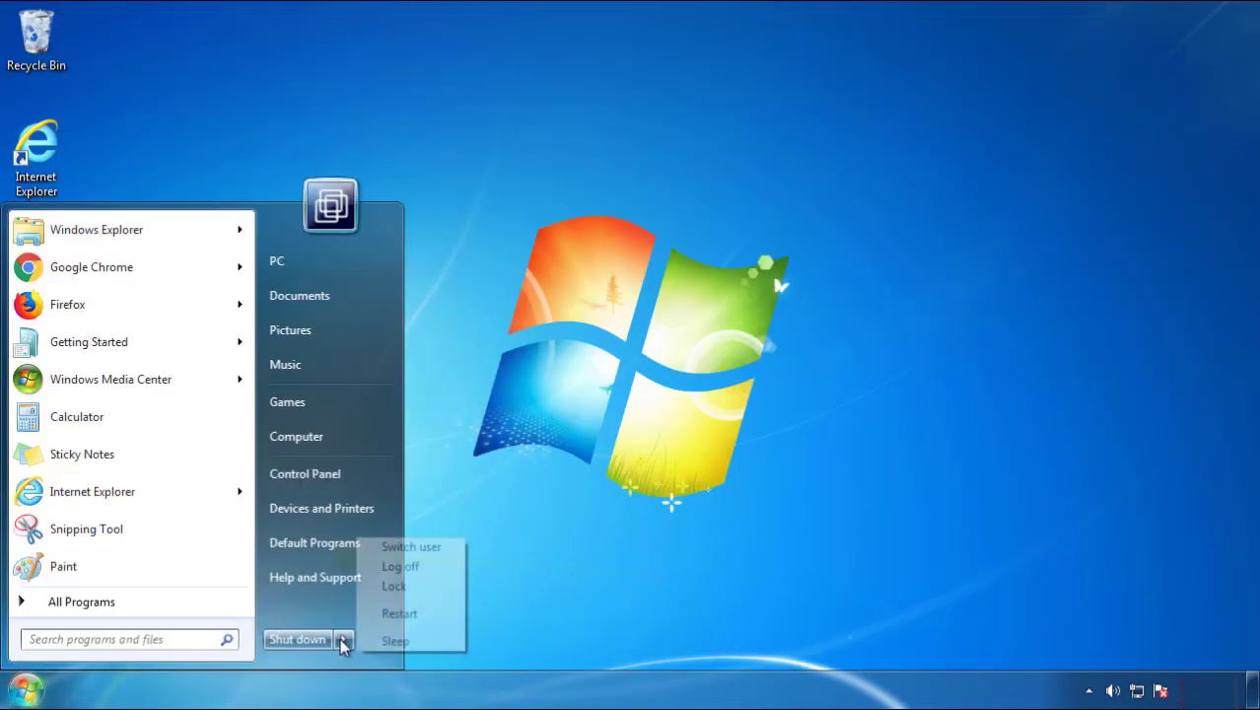
click(400, 613)
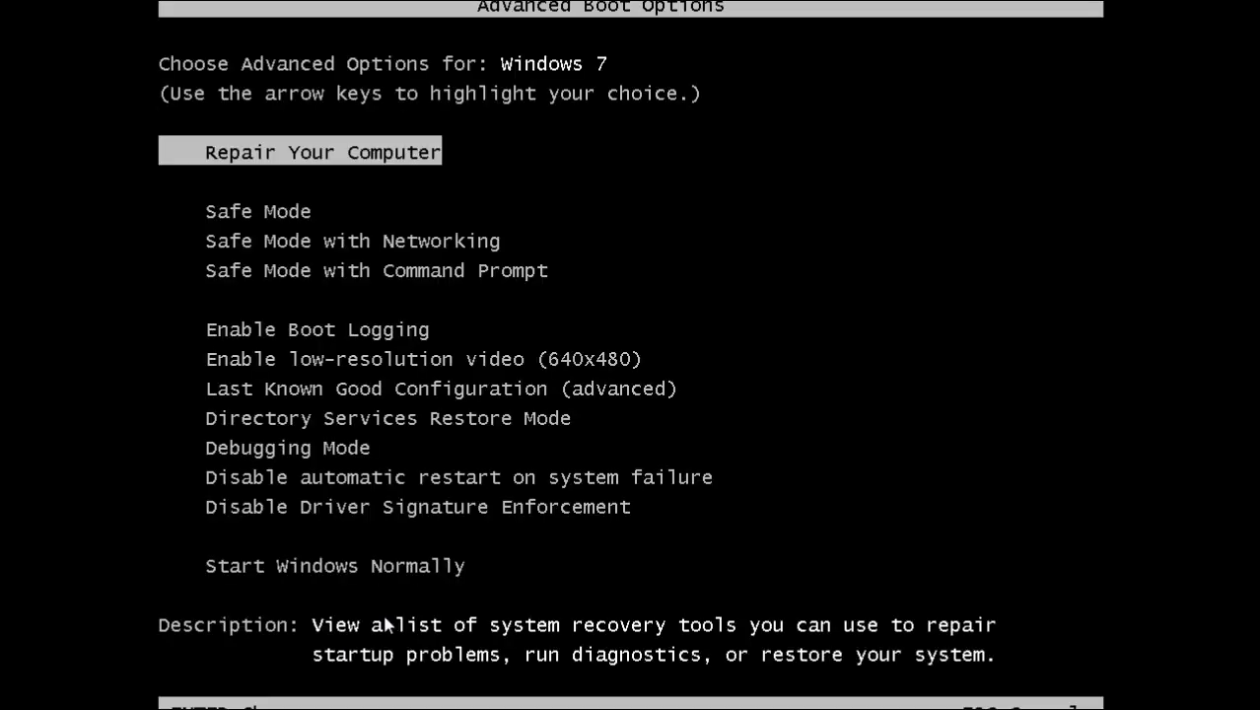
key(Down)
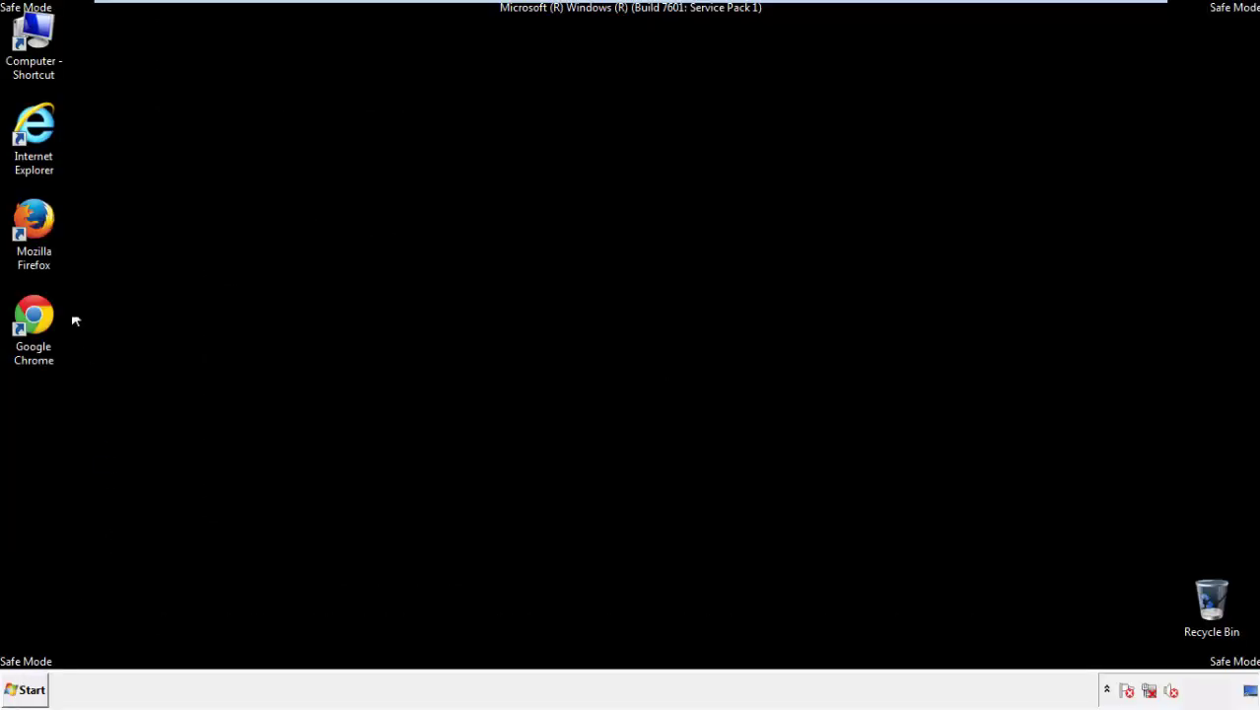
Launch Firefox, decline the default-browser prompt, and make sure the menu bar is shown.
double_click(45, 228)
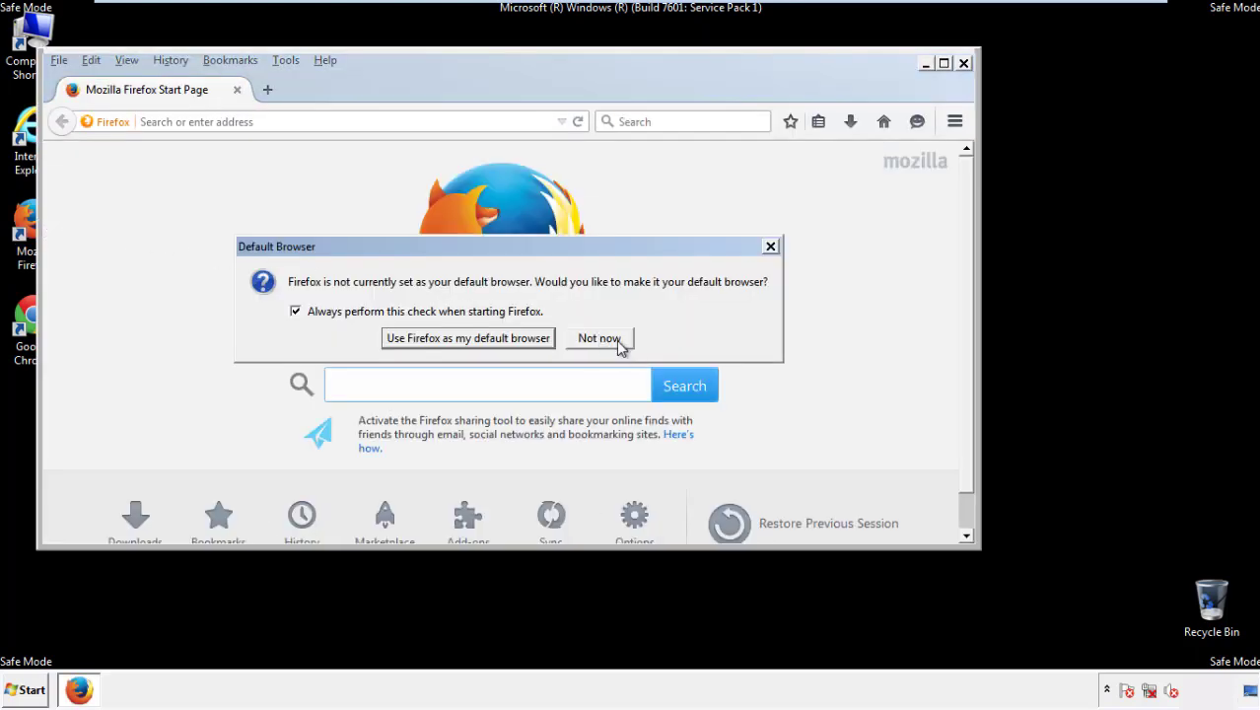
click(616, 338)
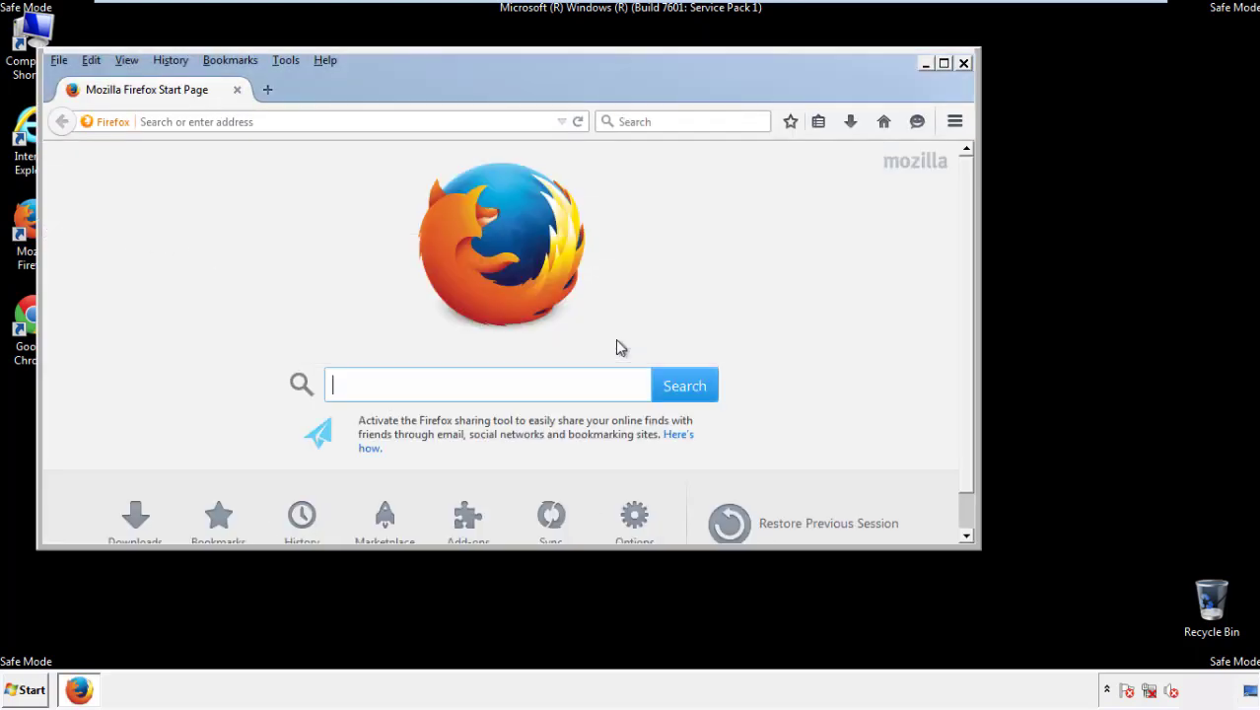
right_click(388, 87)
click(424, 148)
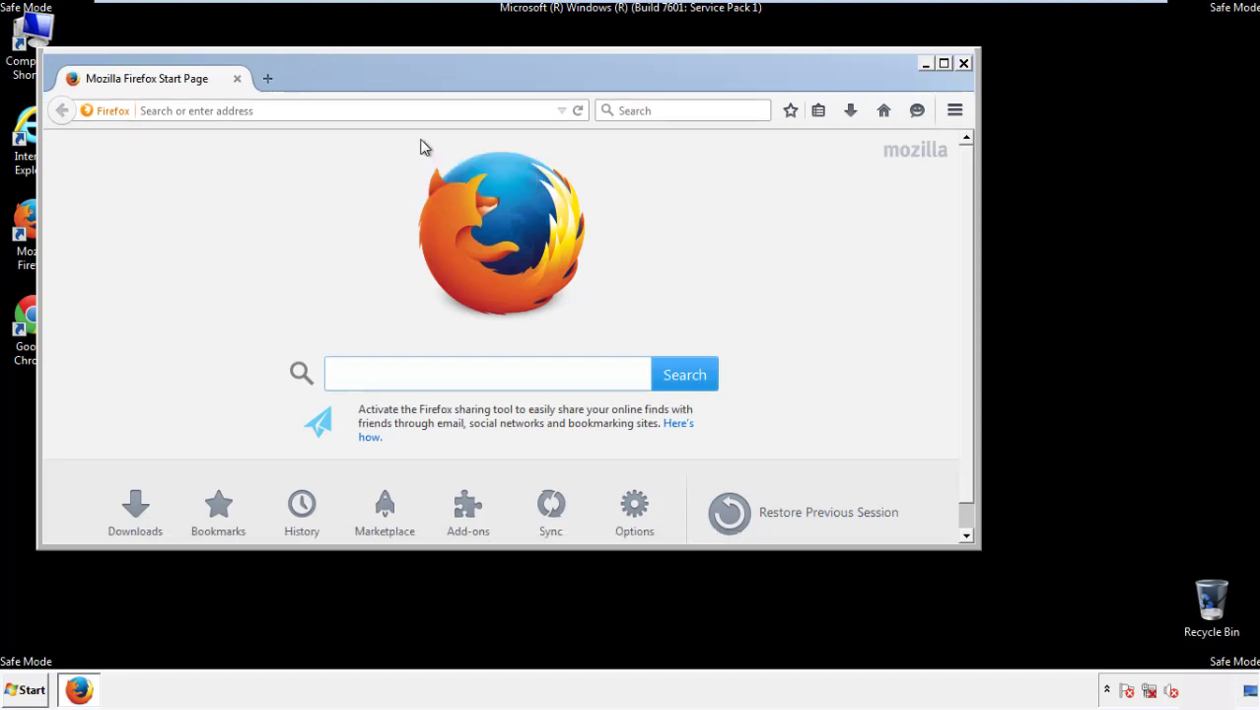
right_click(394, 79)
click(411, 154)
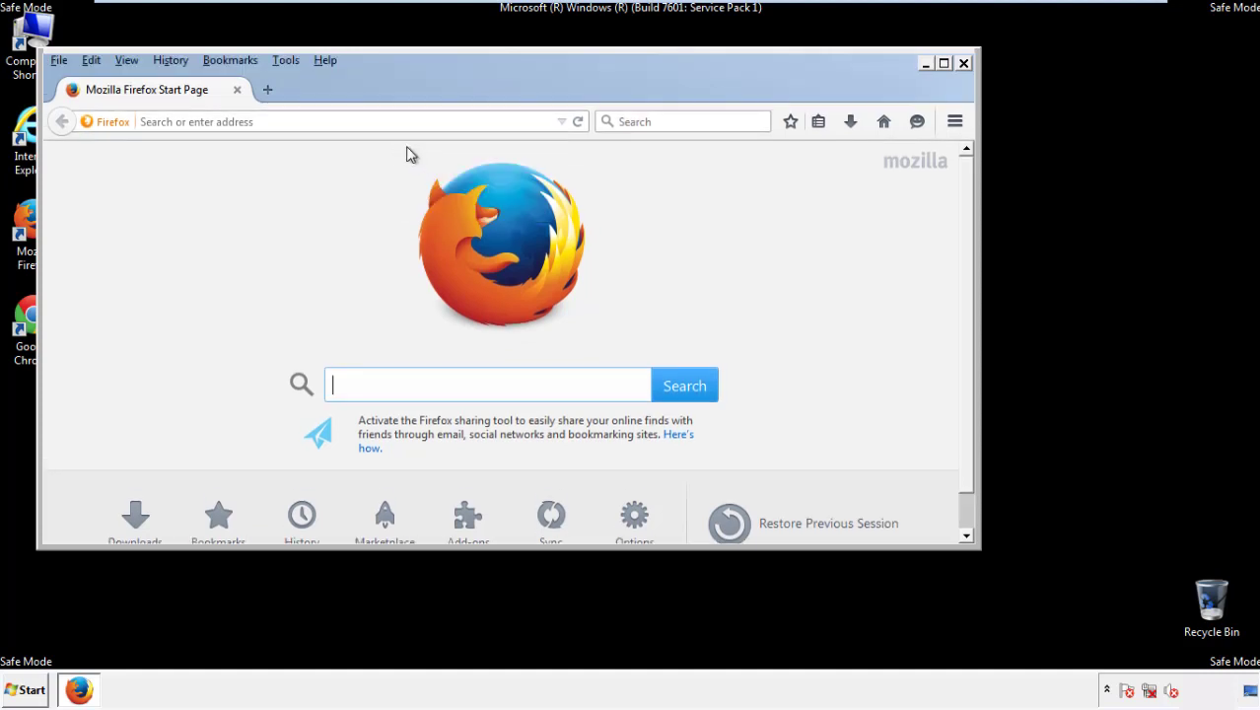
Clear recent history for Everything, keeping offline website data and site preferences included.
click(170, 60)
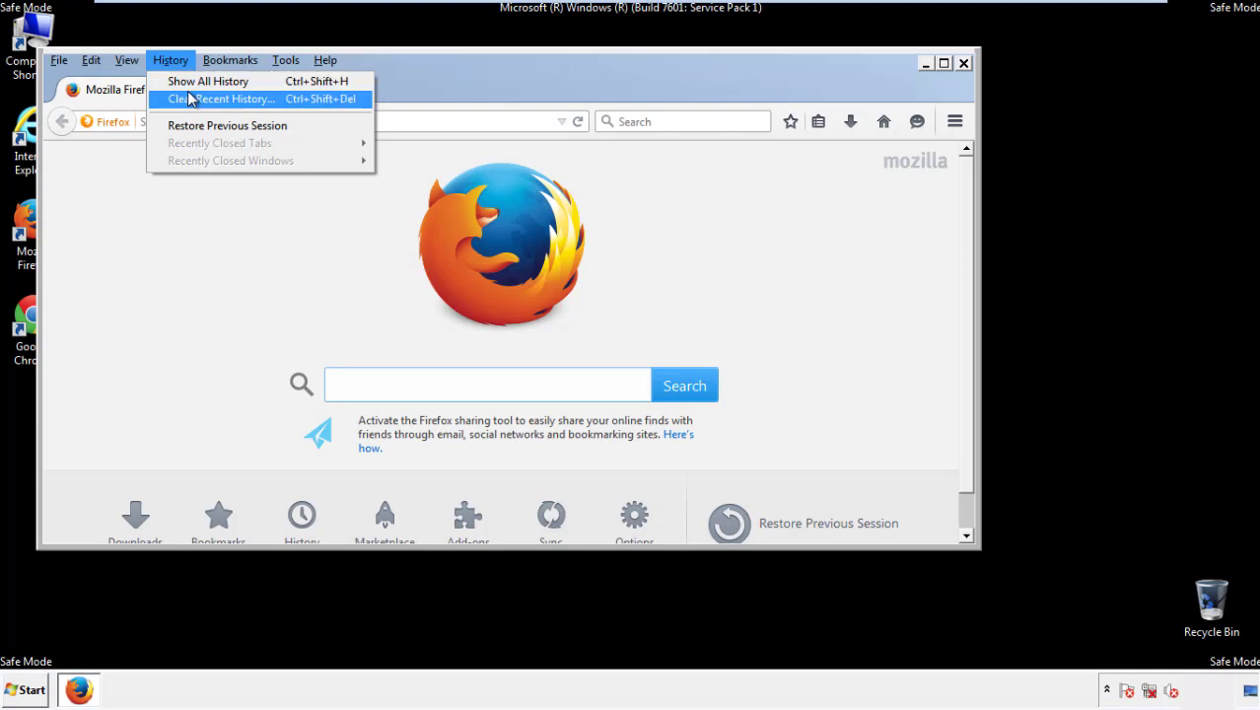
click(190, 98)
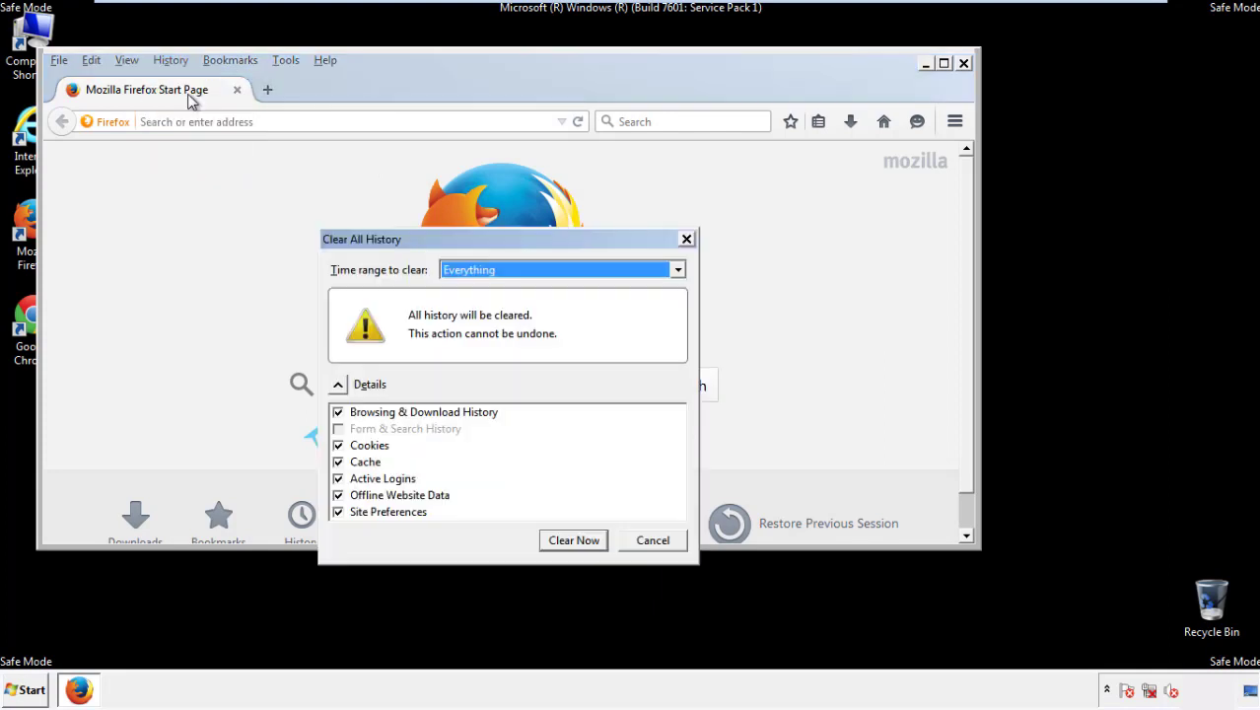
click(464, 271)
click(473, 371)
click(339, 495)
click(339, 495)
click(338, 513)
click(339, 513)
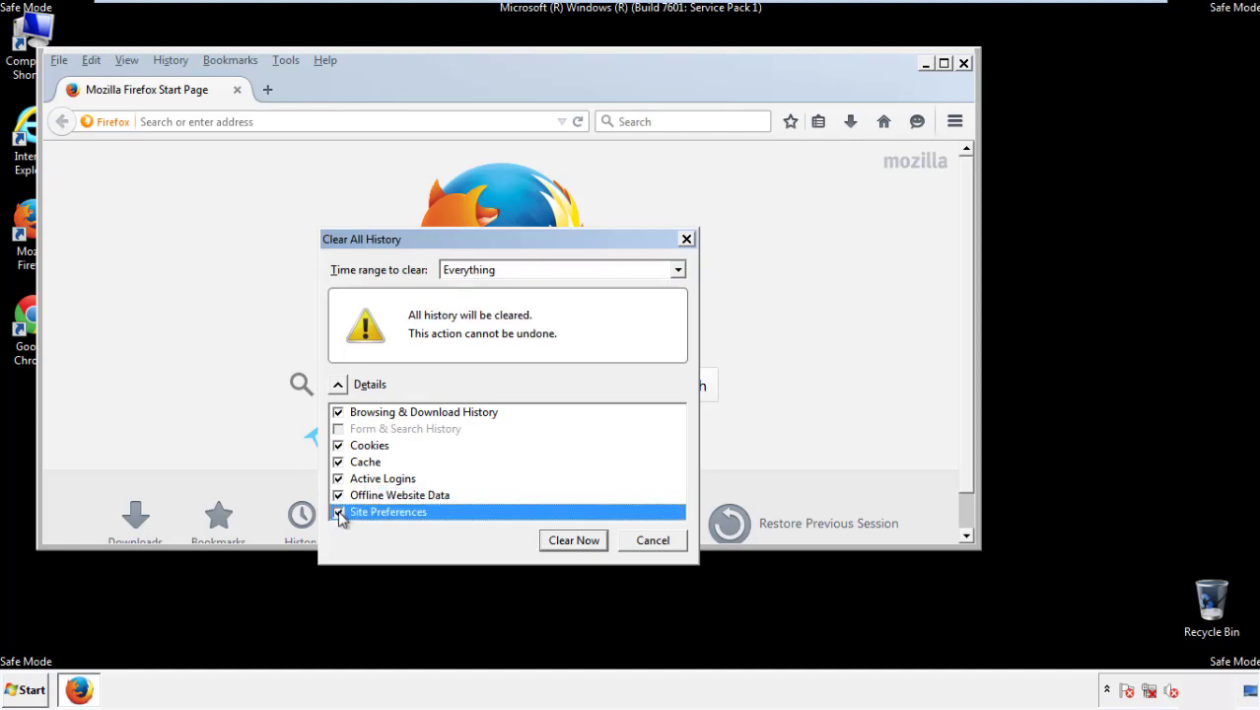
click(573, 540)
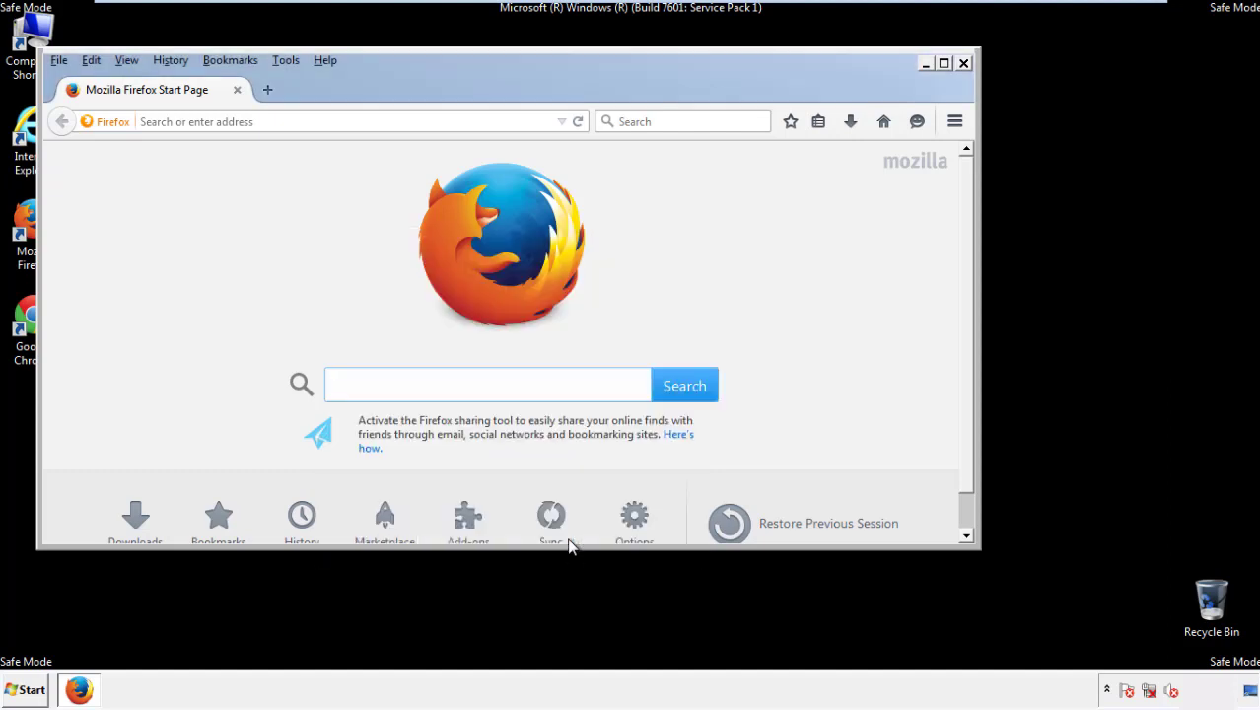
Refresh Firefox via Help > Troubleshooting Information, finish the import, and close the browser.
click(325, 60)
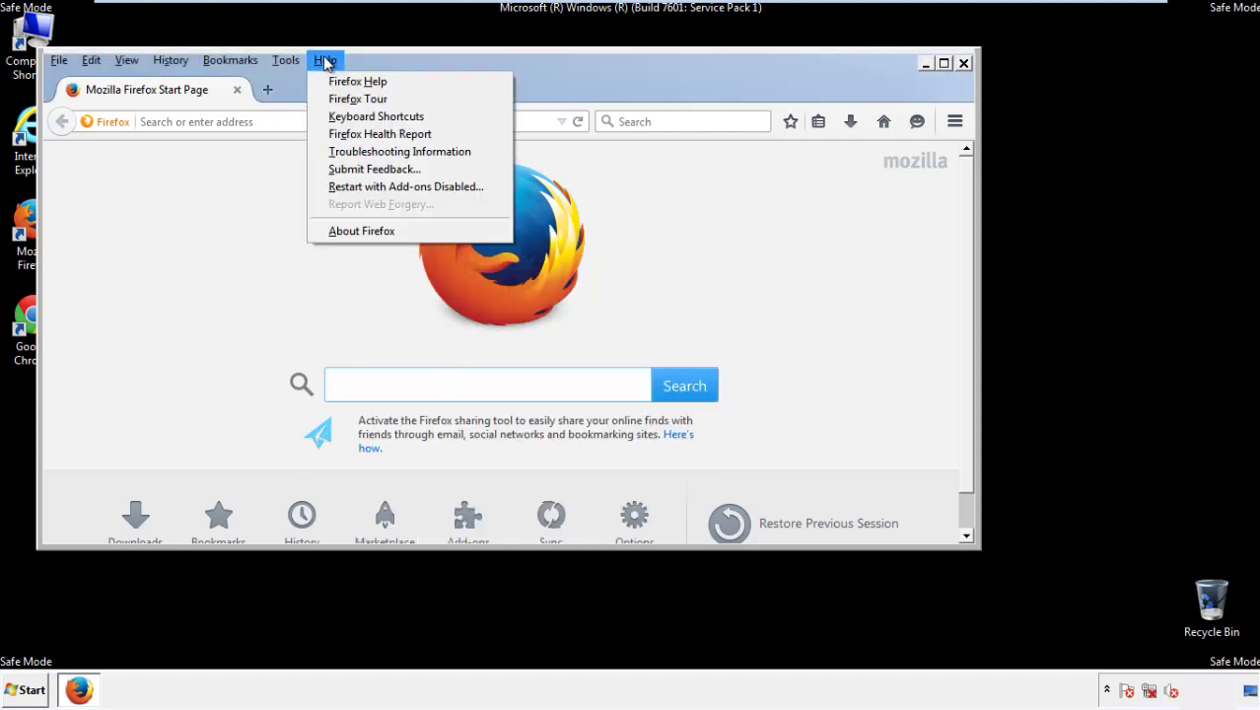
click(364, 150)
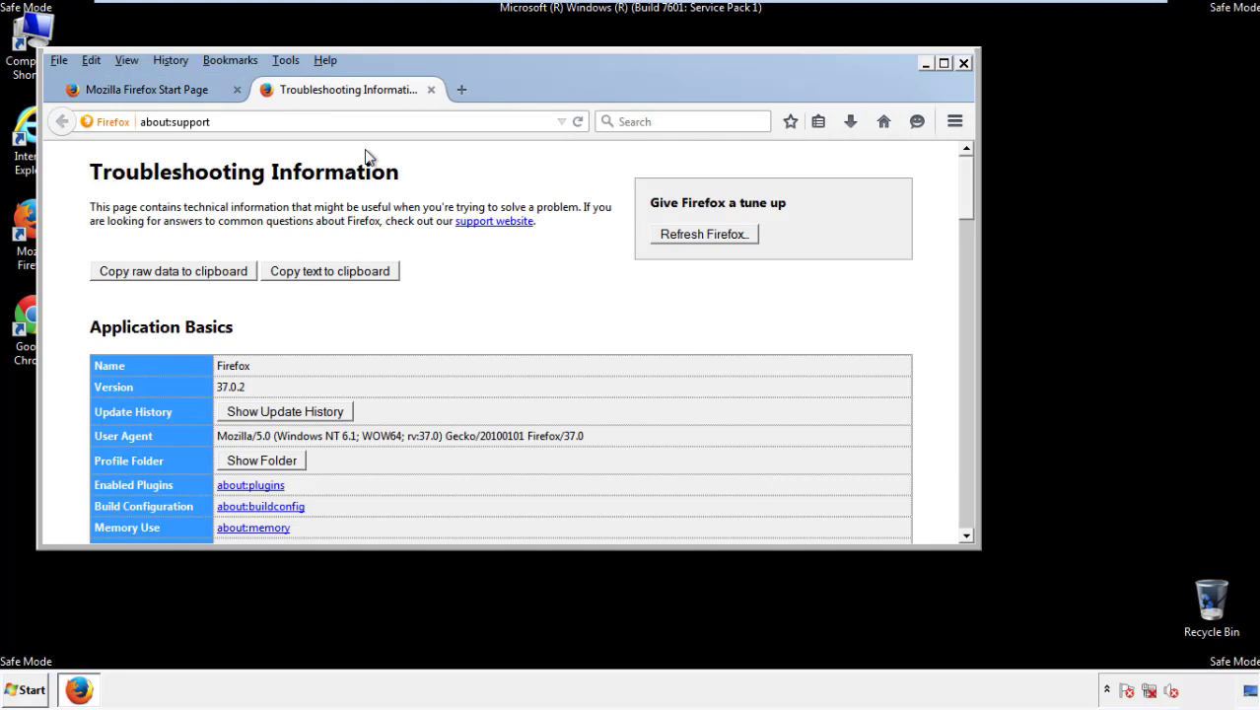
click(732, 240)
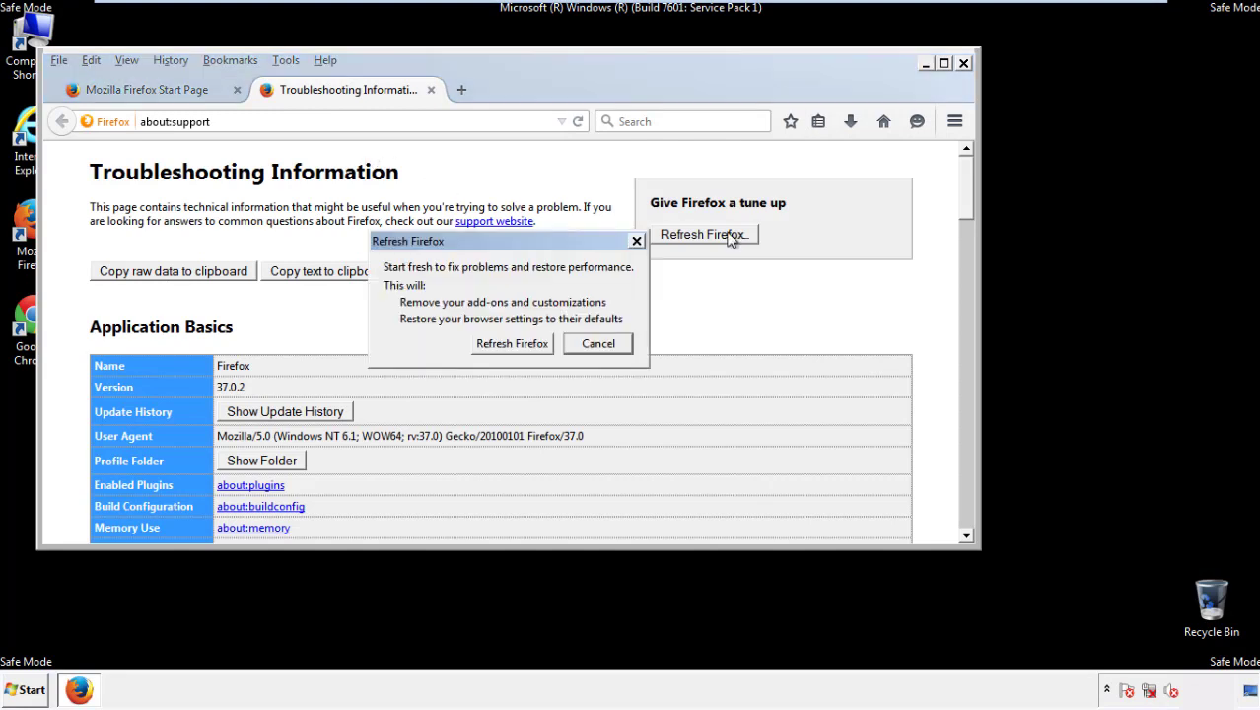
click(513, 345)
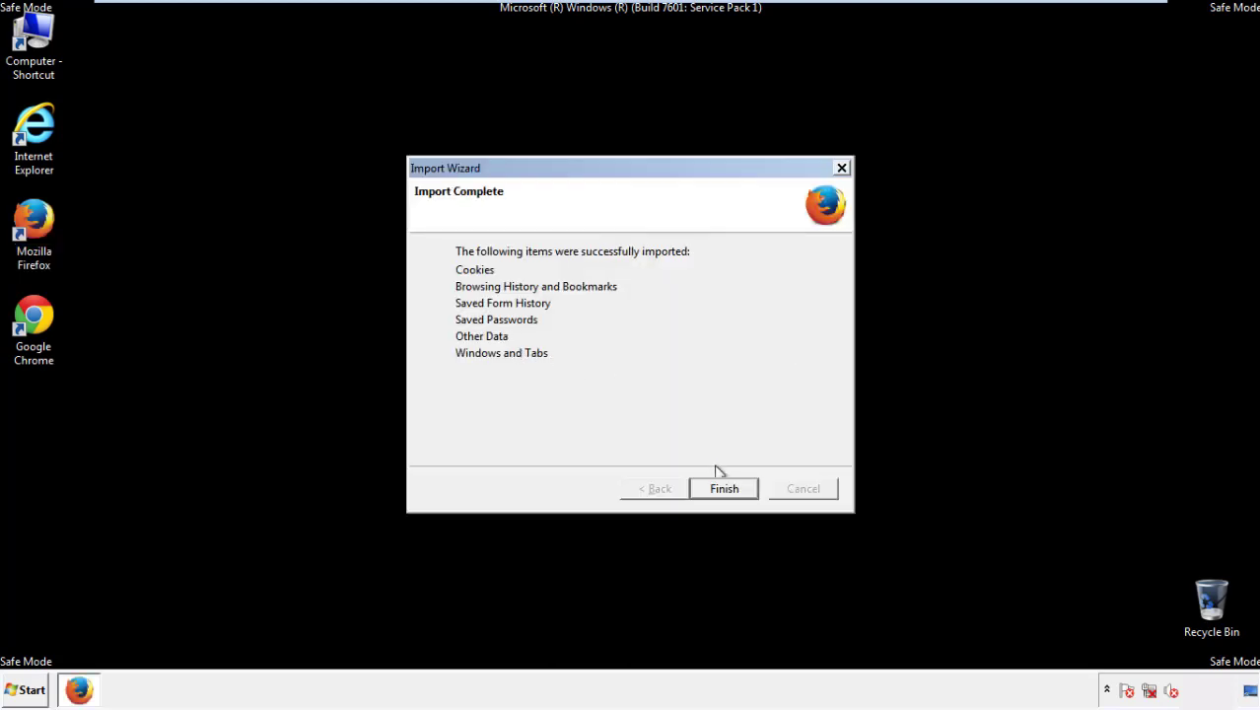
click(724, 489)
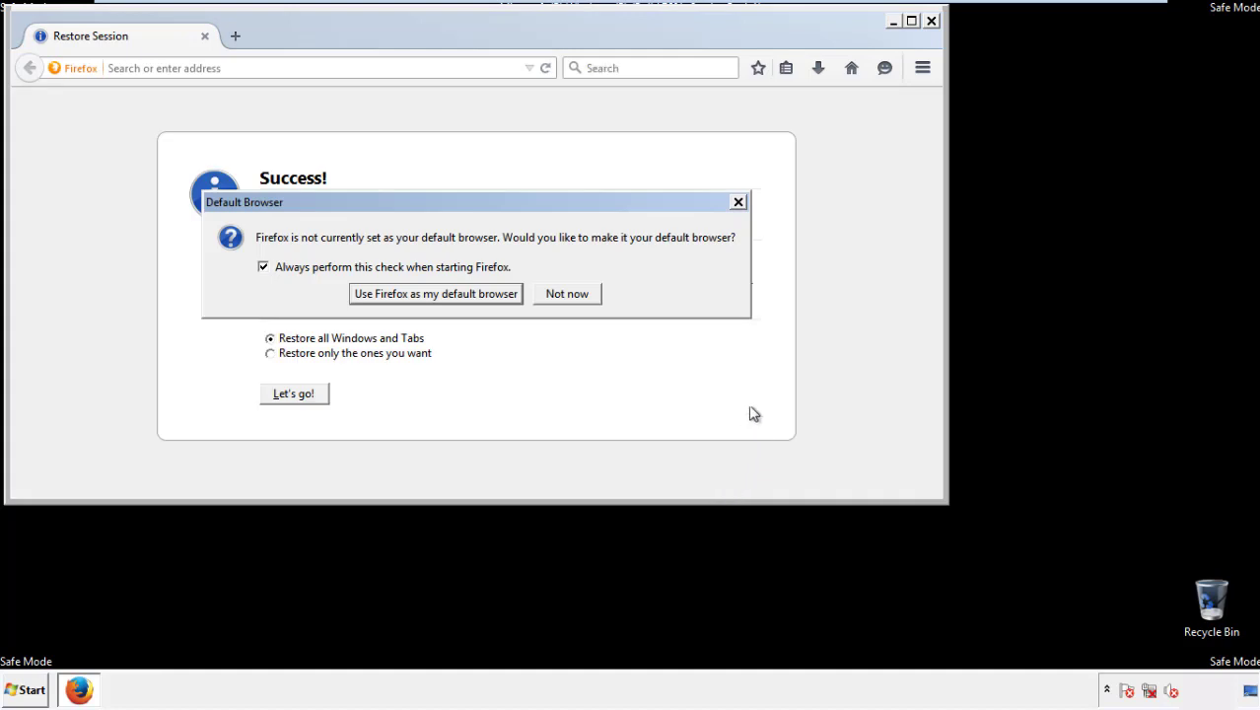
click(568, 296)
click(931, 20)
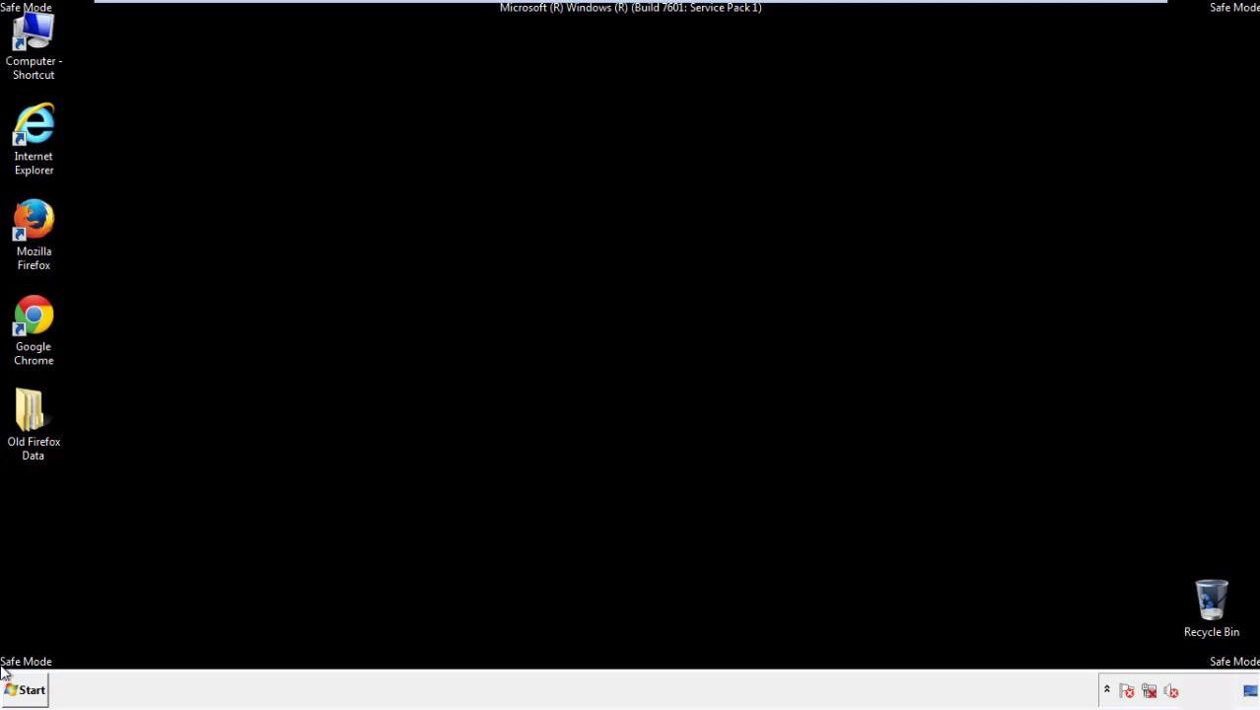
Launch Chrome, dismiss the default-browser prompt, and open Clear browsing data from History.
click(30, 313)
double_click(30, 314)
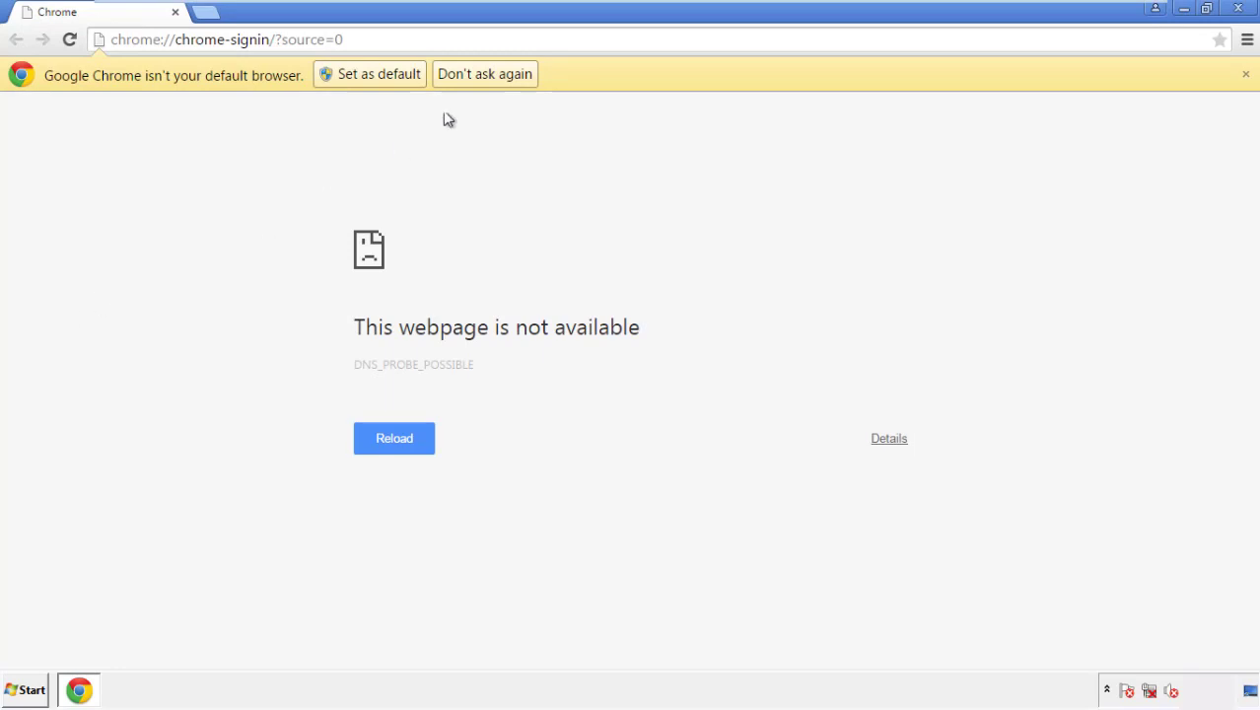
click(485, 74)
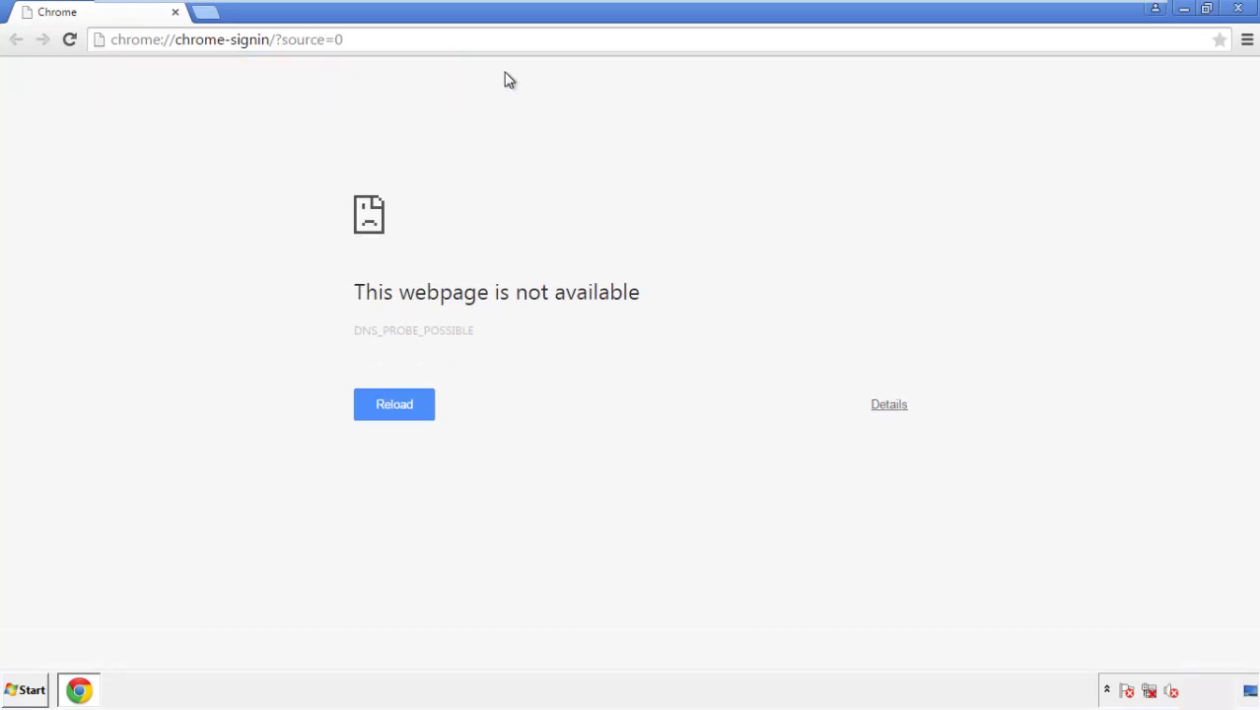
click(1248, 42)
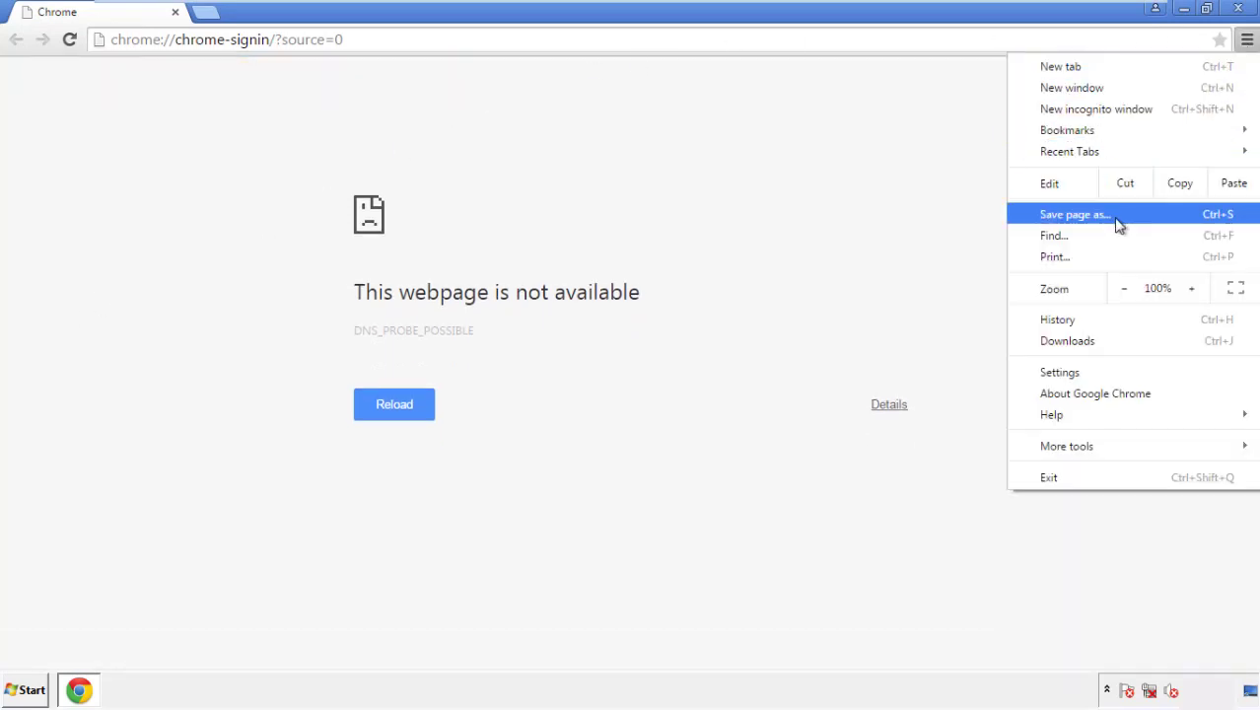
click(1063, 372)
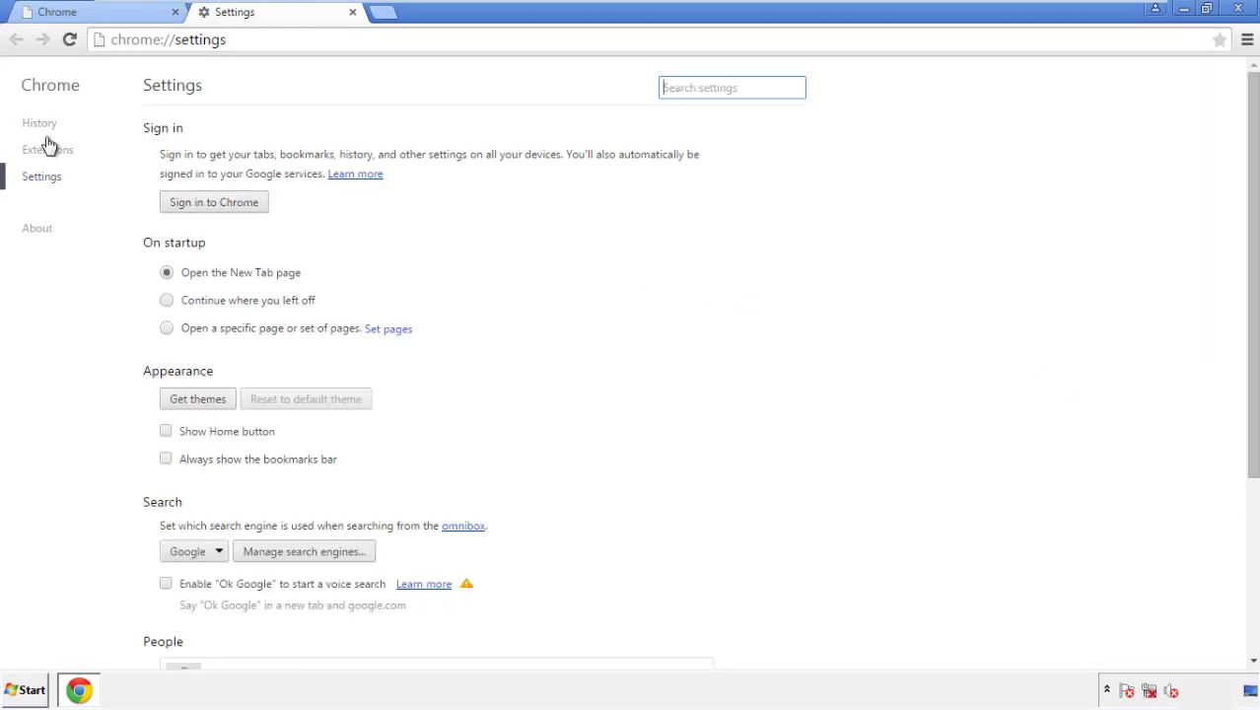
click(46, 129)
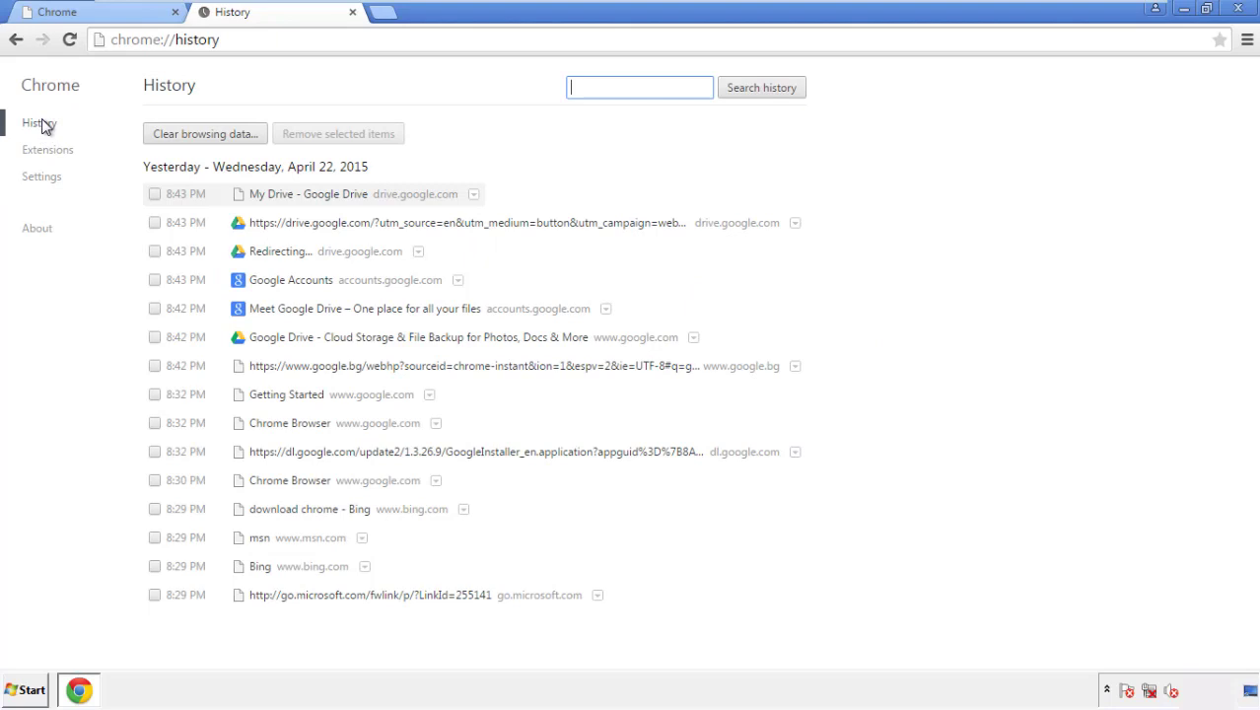
click(189, 135)
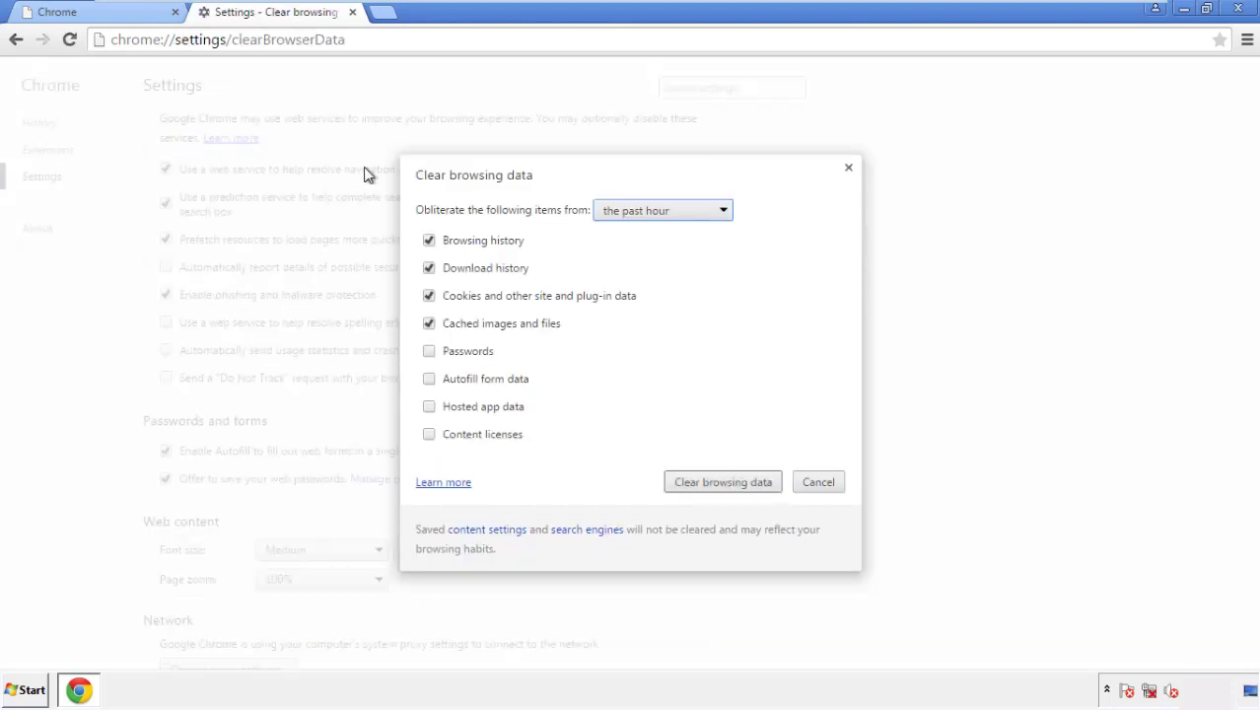
Clear Chrome data from the beginning of time, including autofill form data.
click(635, 211)
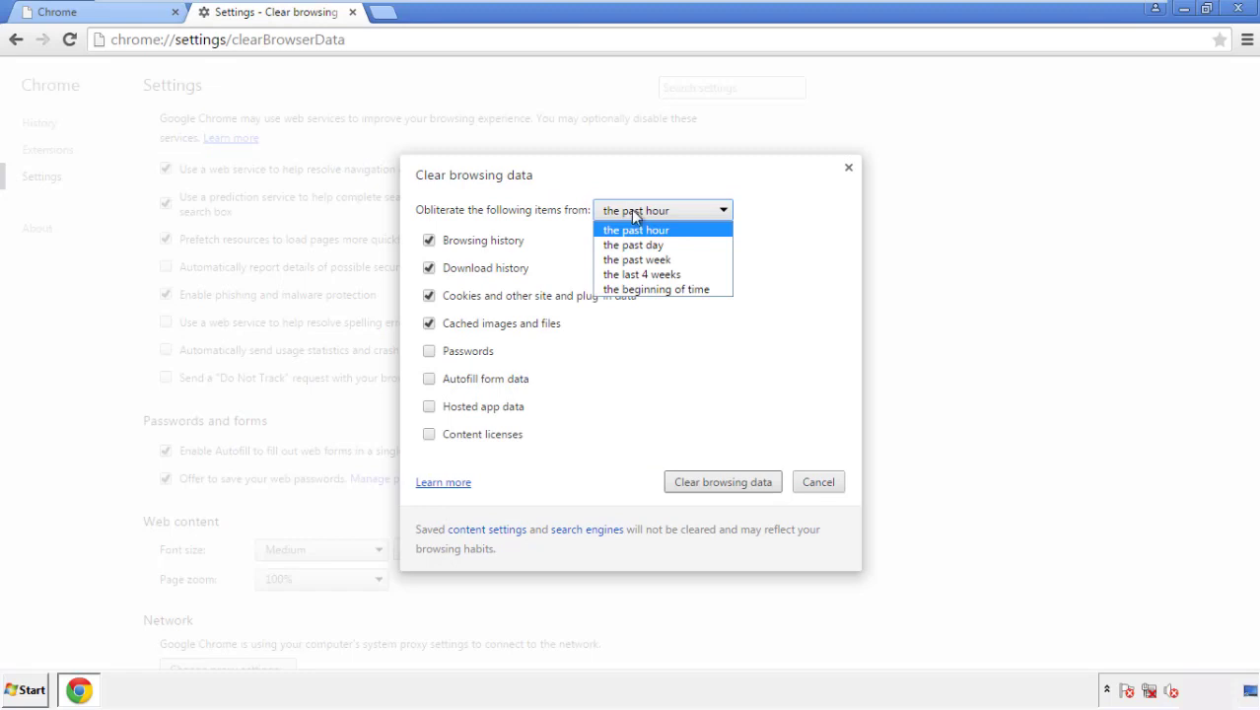
click(631, 290)
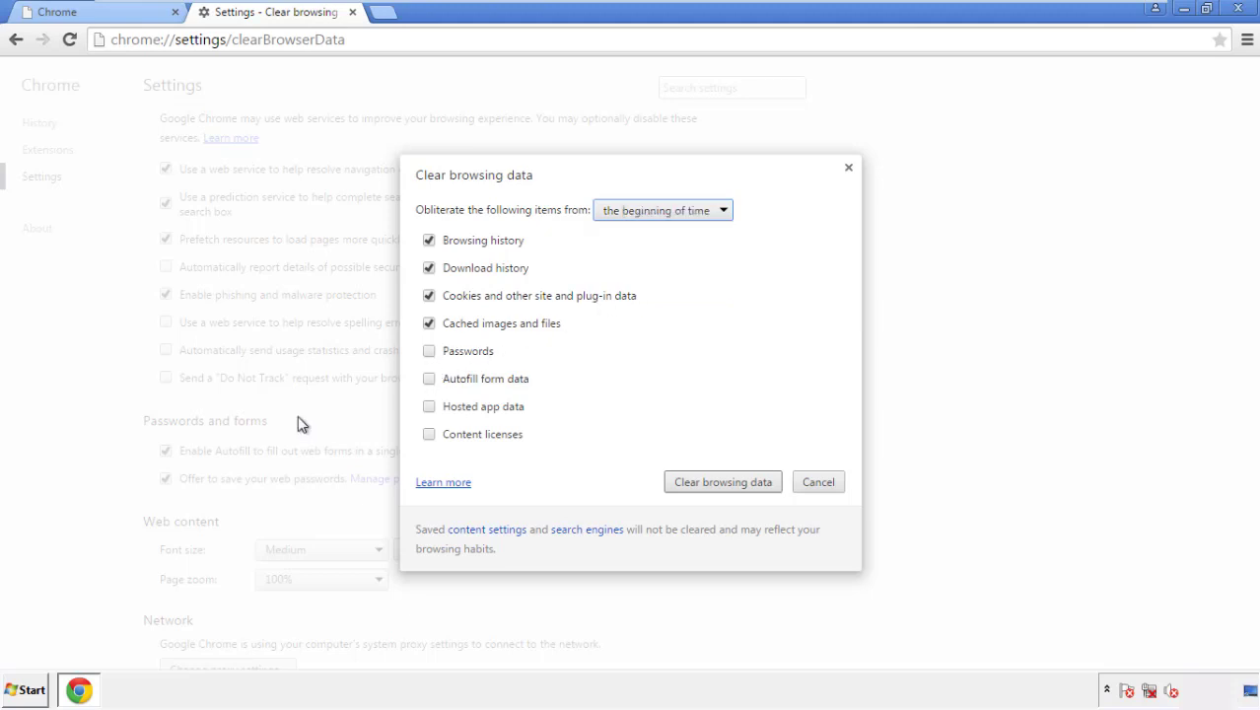
click(432, 381)
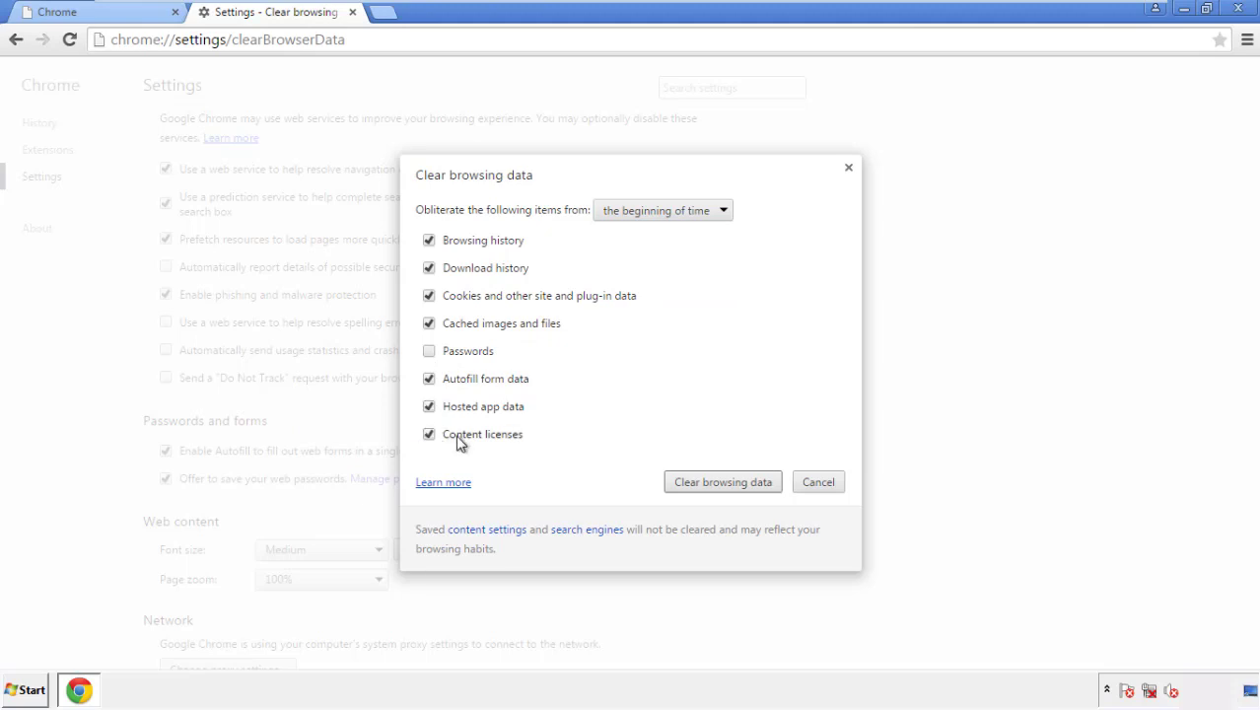
click(706, 485)
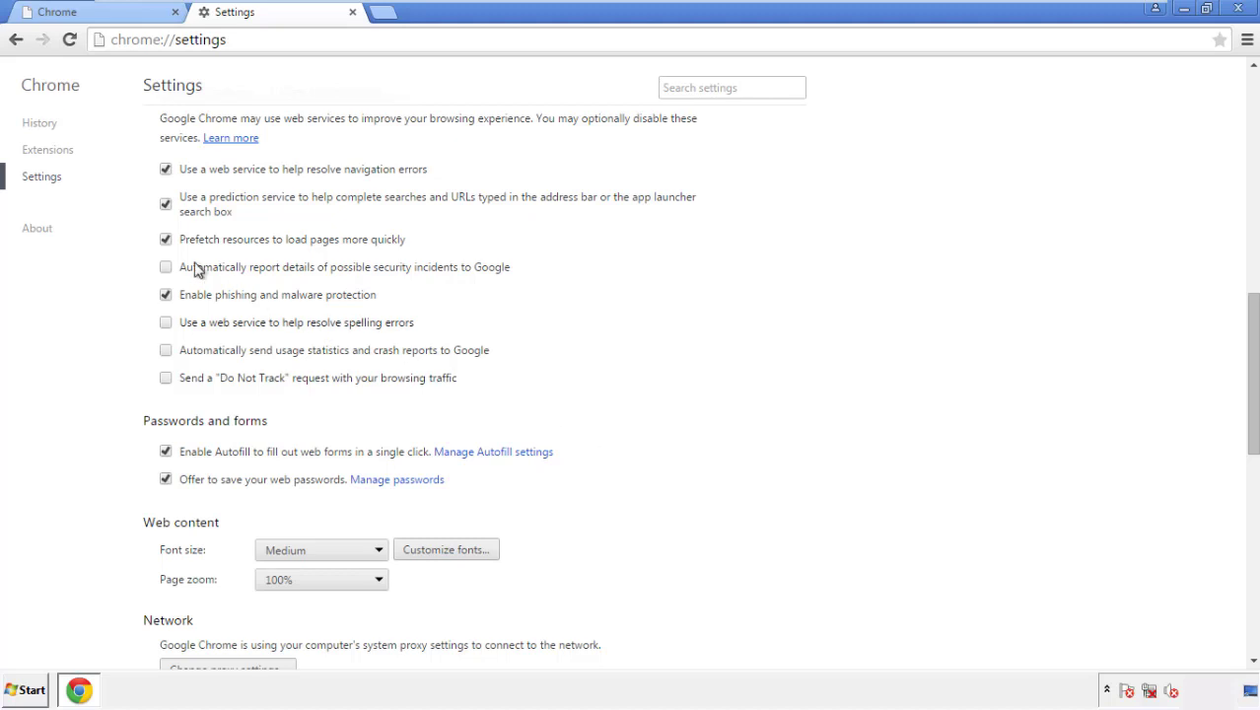
Reset Chrome settings from the bottom of the Settings page, then close Chrome.
drag(1252, 313, 1247, 549)
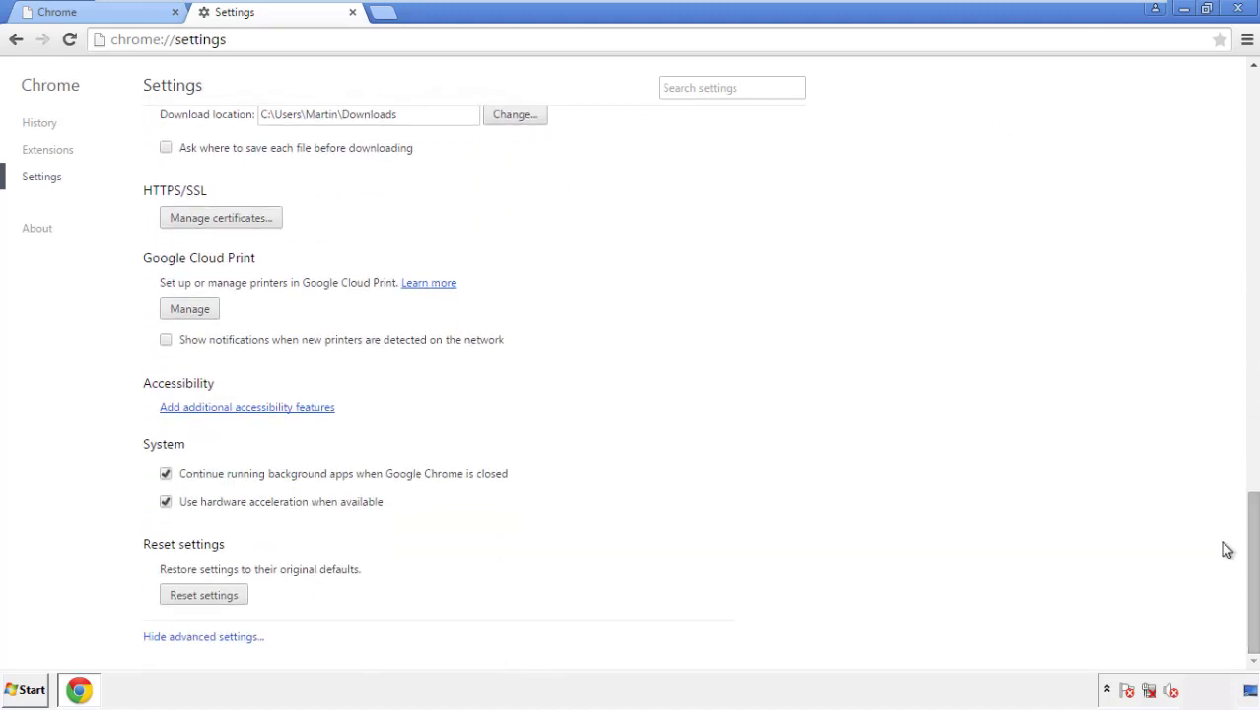
click(203, 596)
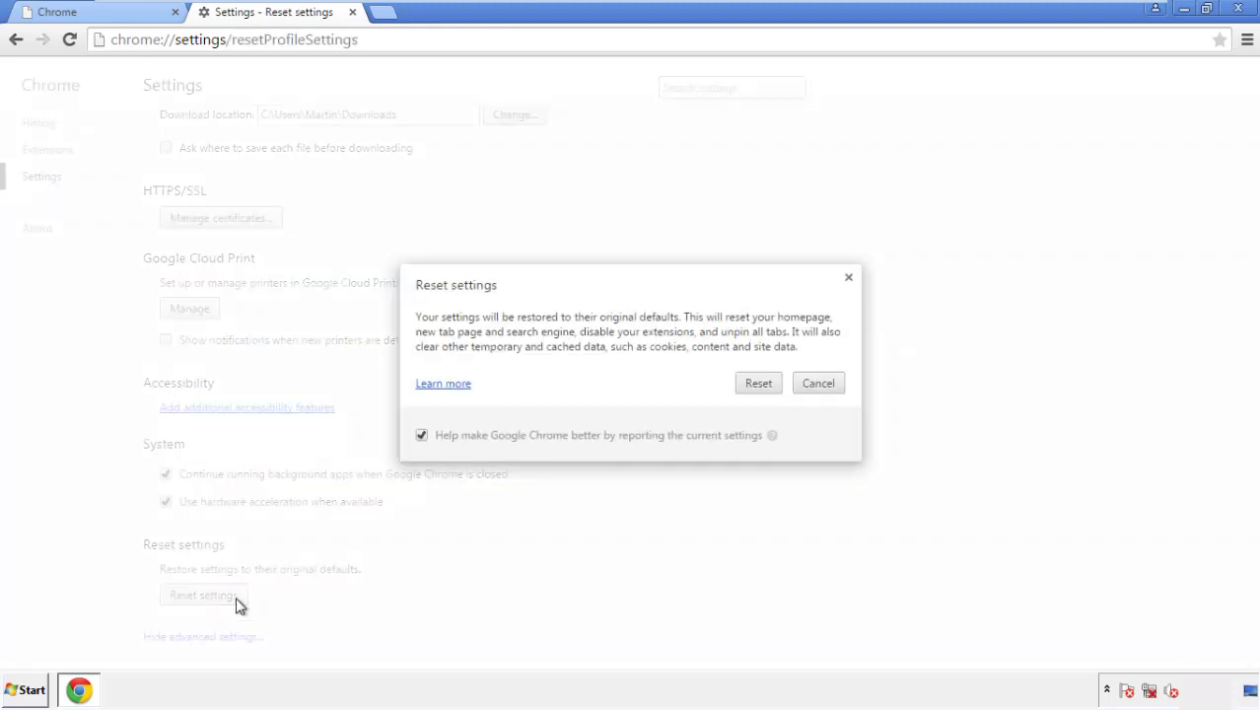
click(760, 384)
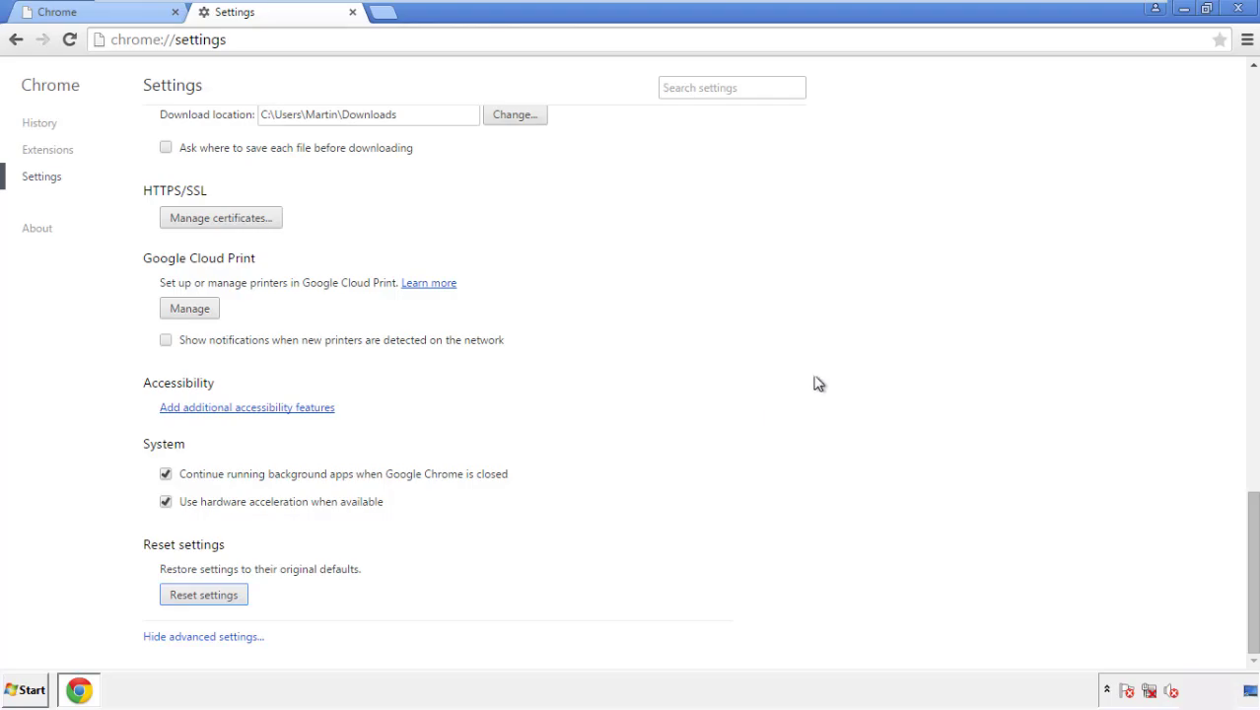
click(1238, 8)
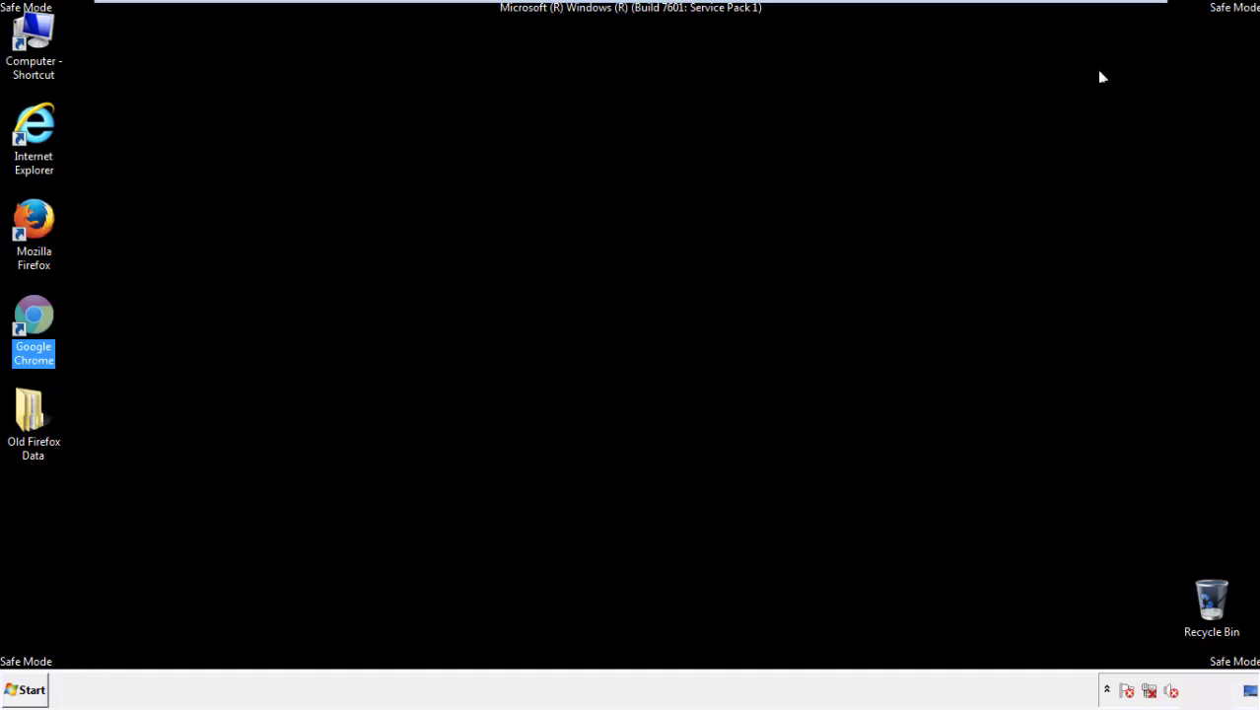
Launch Firefox, remove Search Mine in the Add-ons Manager, and close Firefox.
click(679, 319)
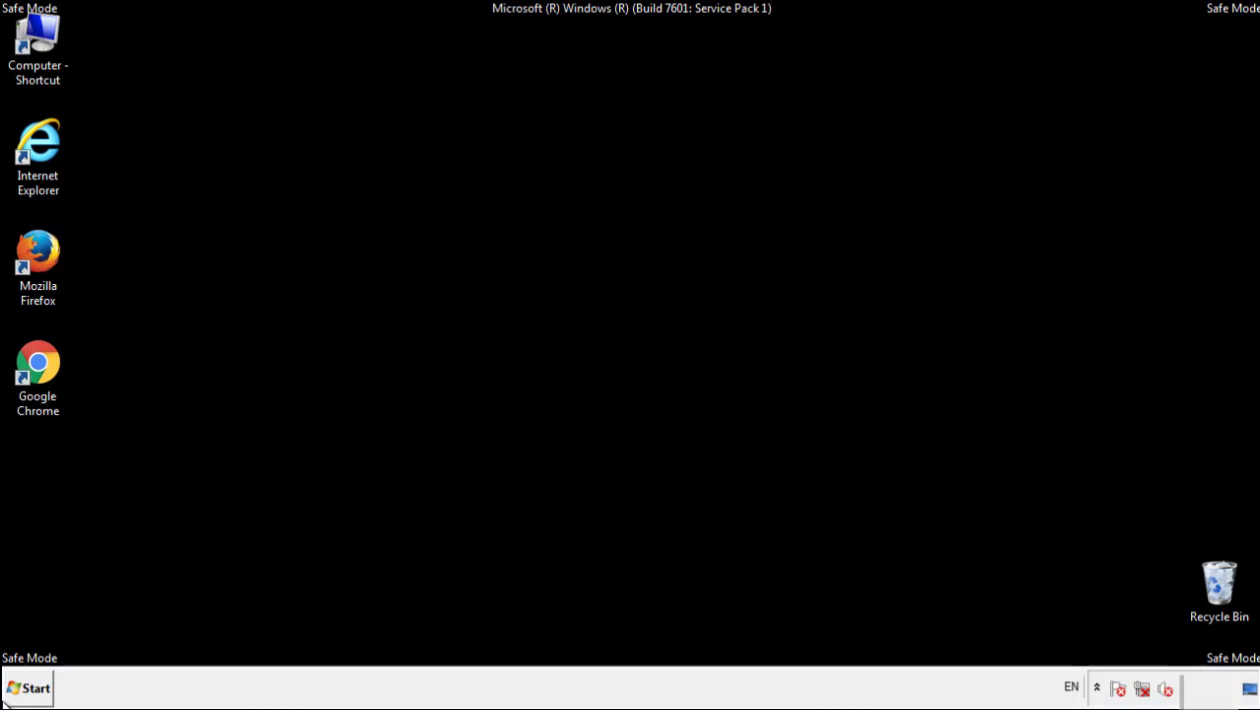
double_click(48, 247)
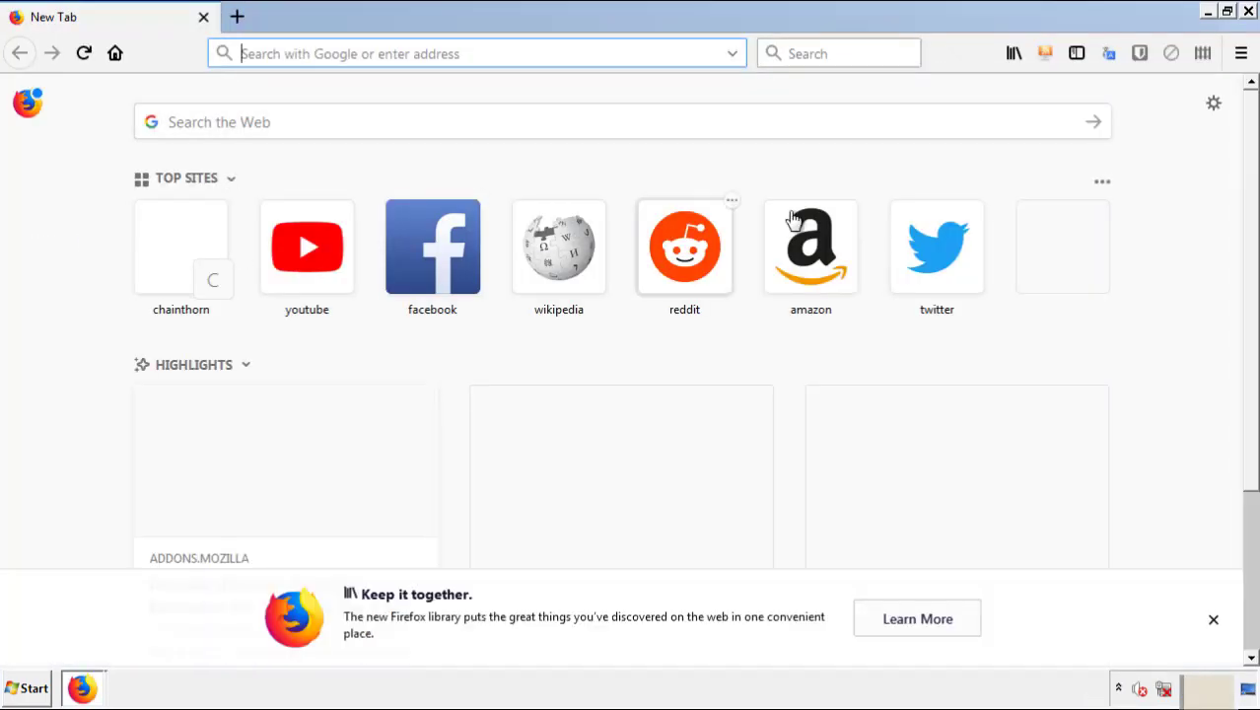
click(1240, 54)
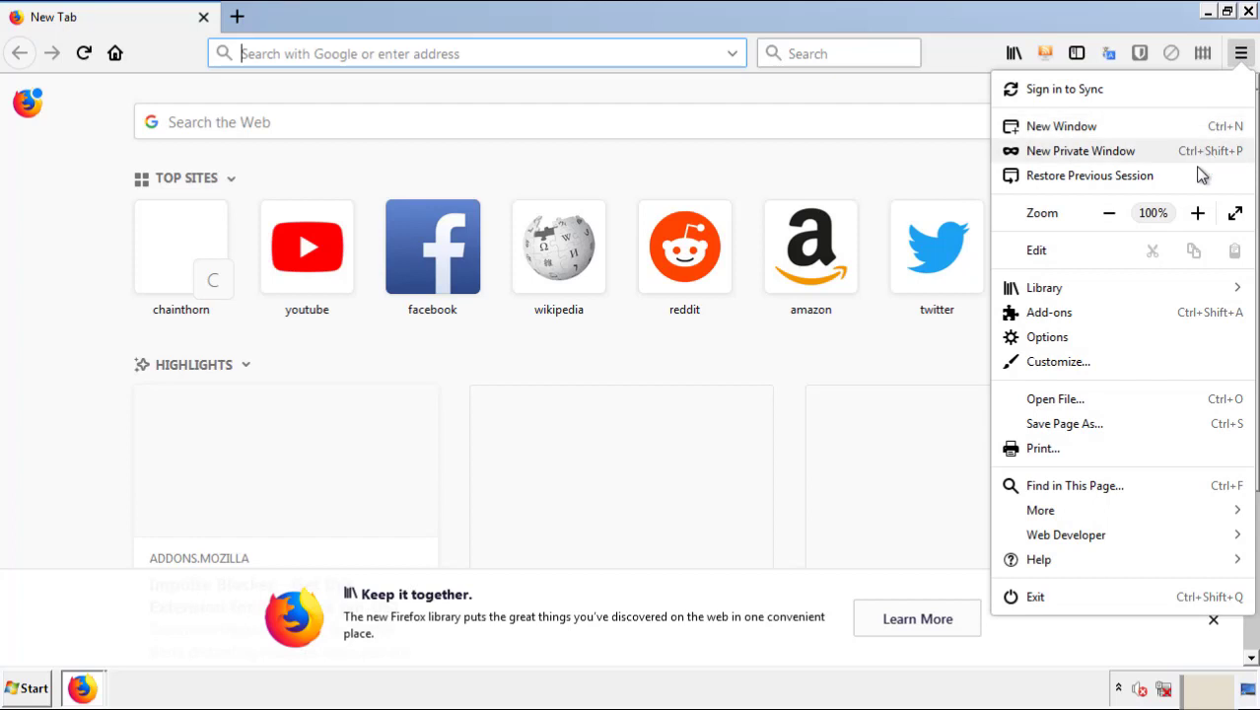
click(1055, 313)
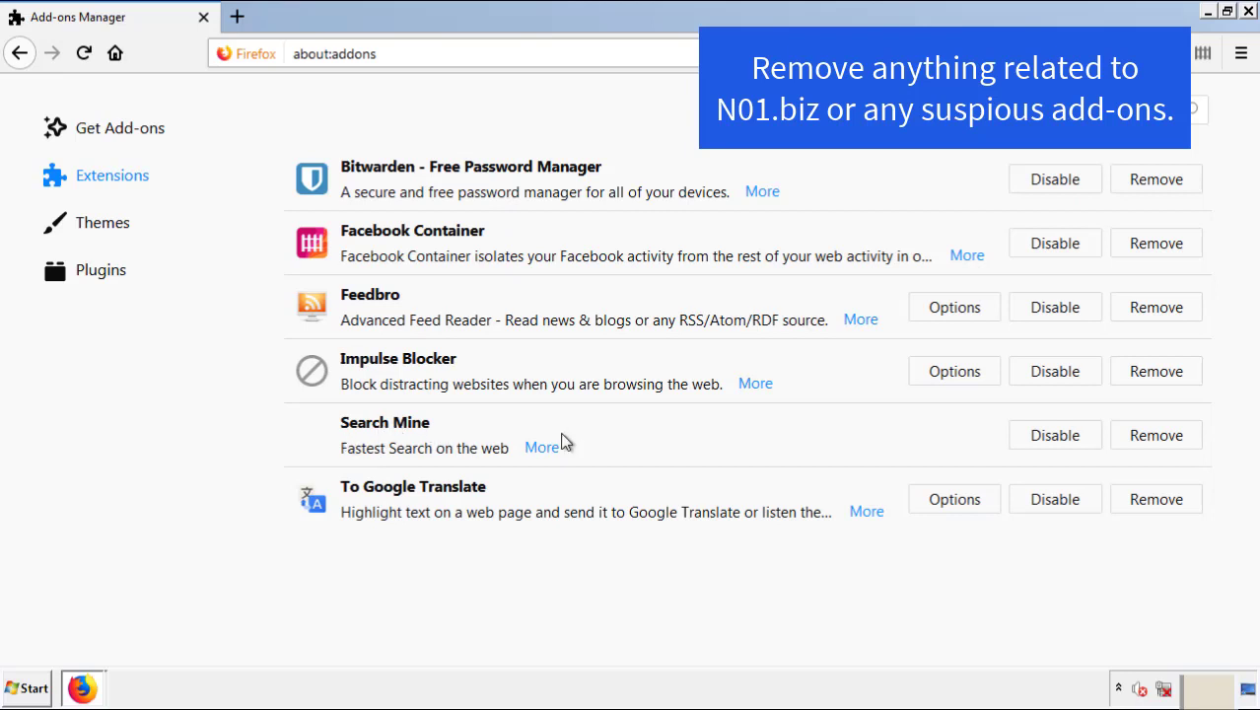
click(1152, 442)
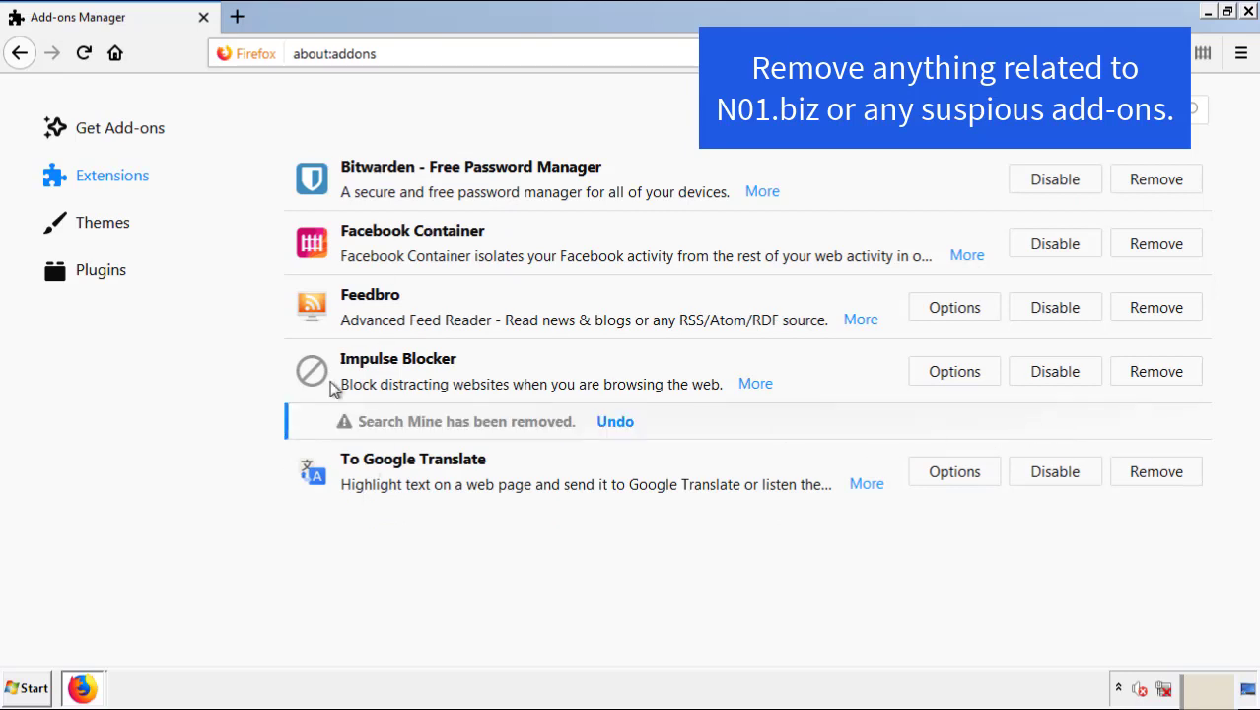
click(1248, 12)
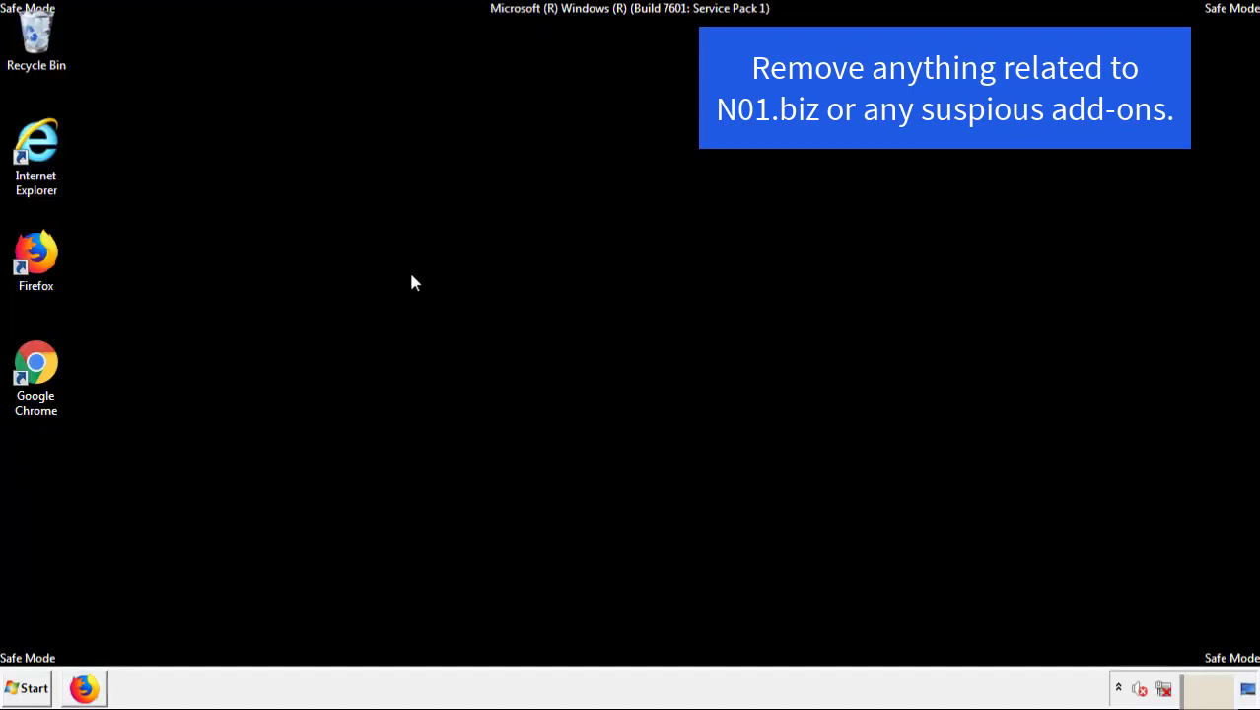
Remove the Search Mine extension from Chrome's Extensions page and close Chrome.
double_click(33, 385)
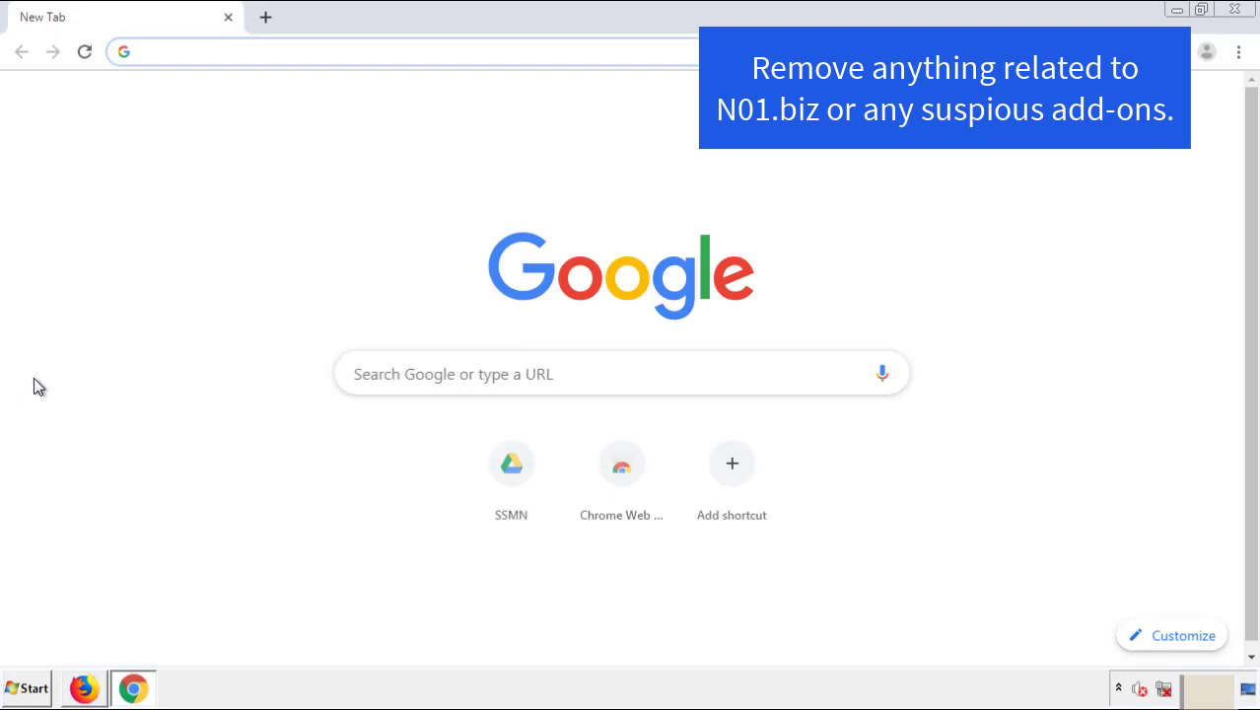
click(1238, 52)
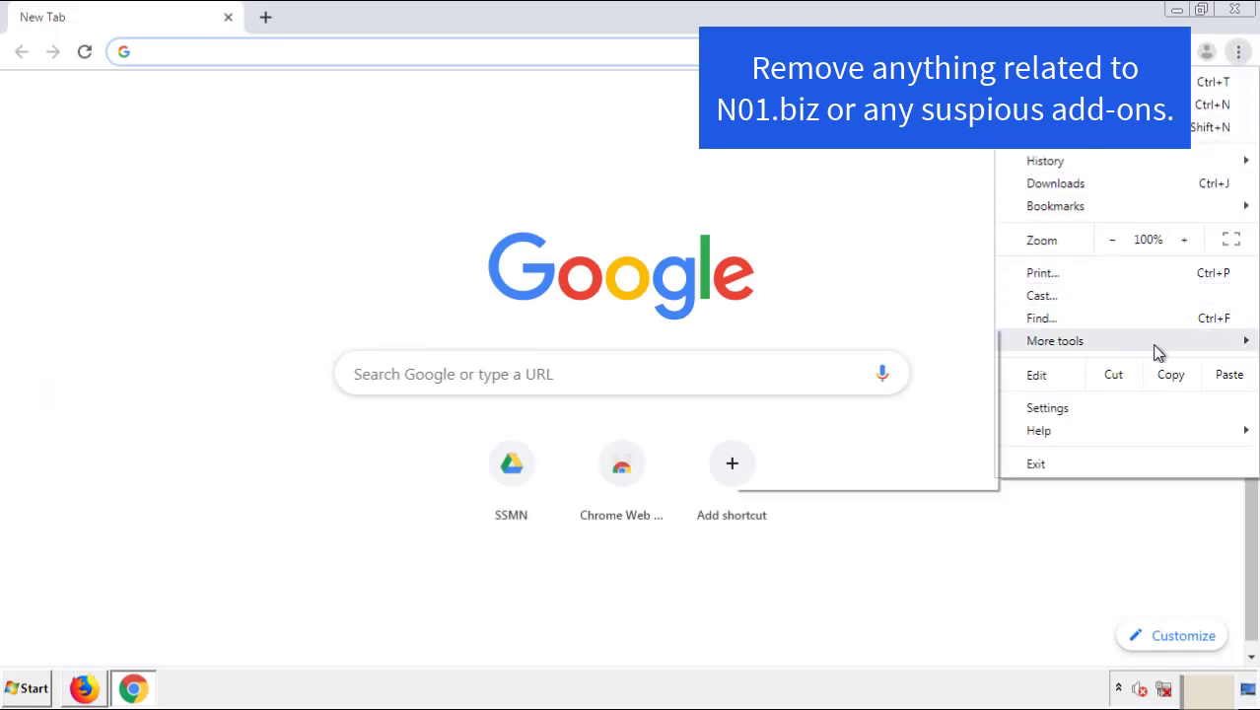
mouse_move(1125, 347)
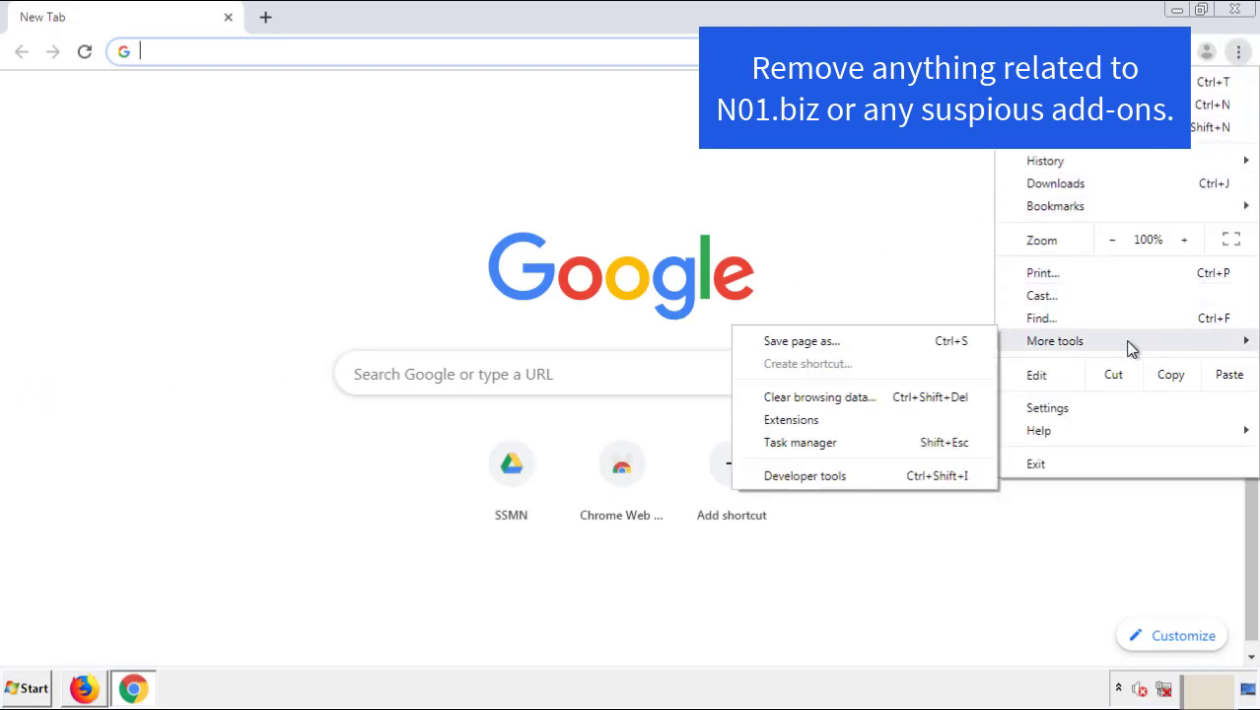
click(801, 419)
scroll(354, 329, down, 10)
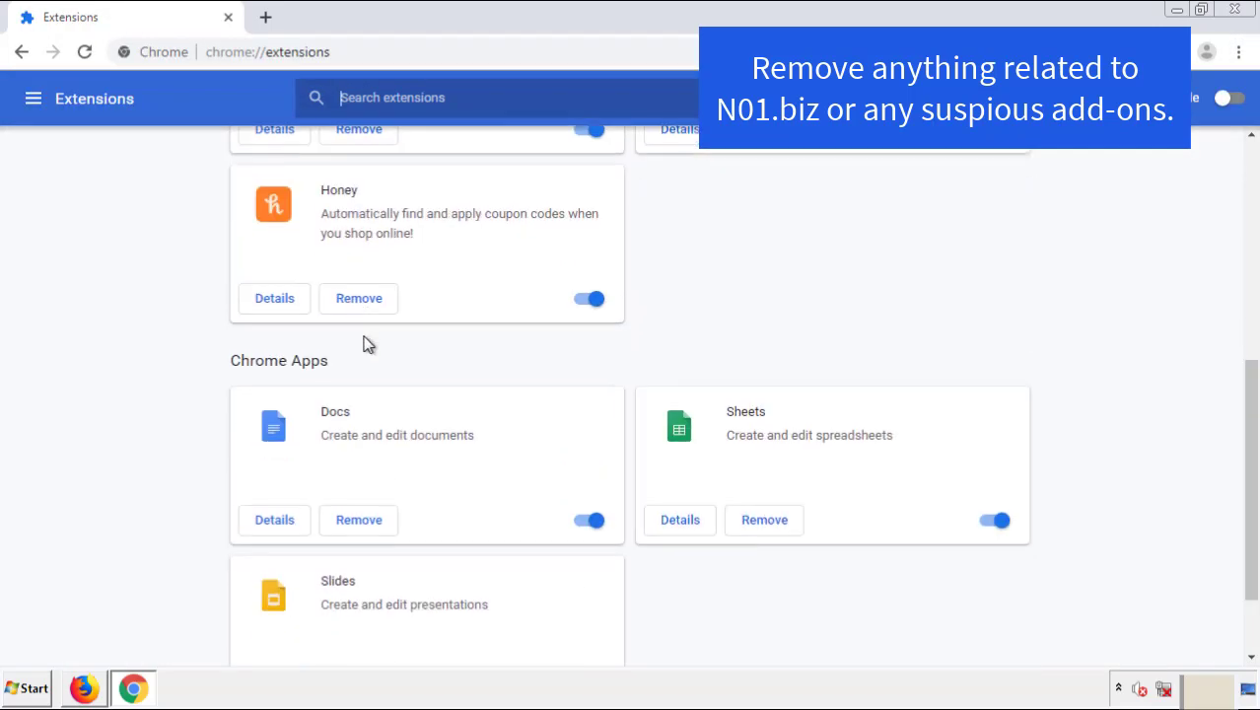
scroll(493, 326, up, 12)
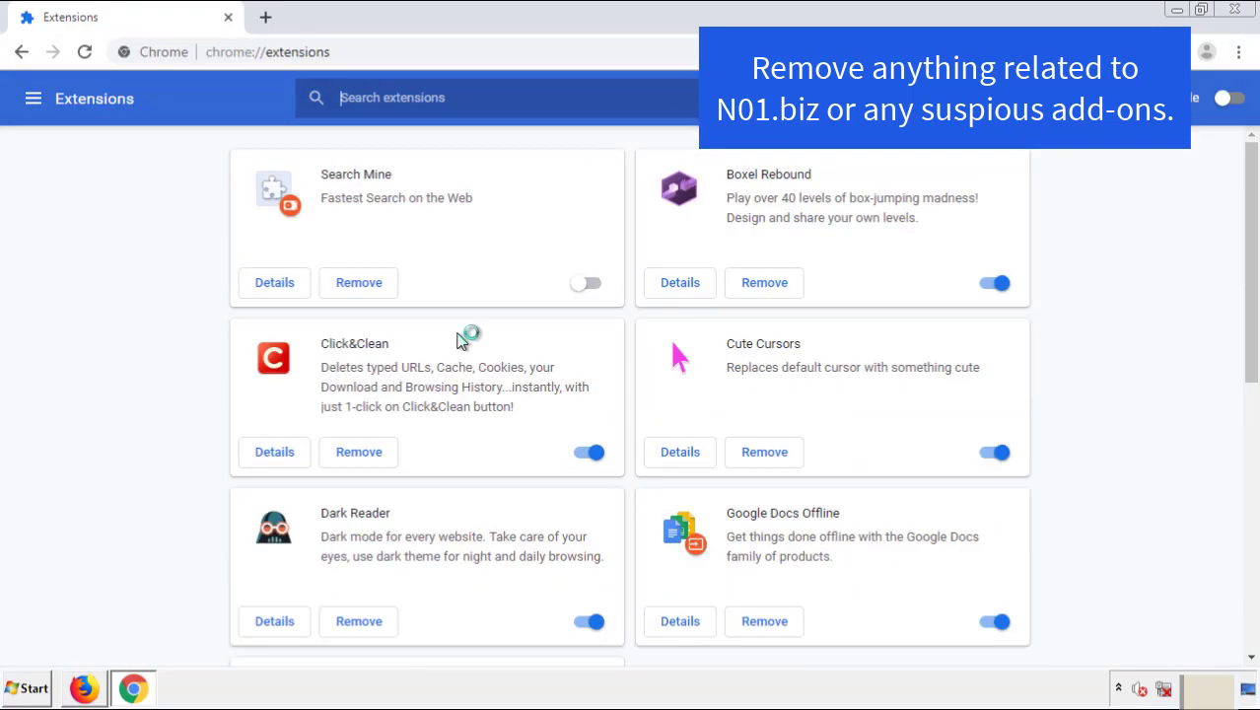
click(355, 286)
click(707, 158)
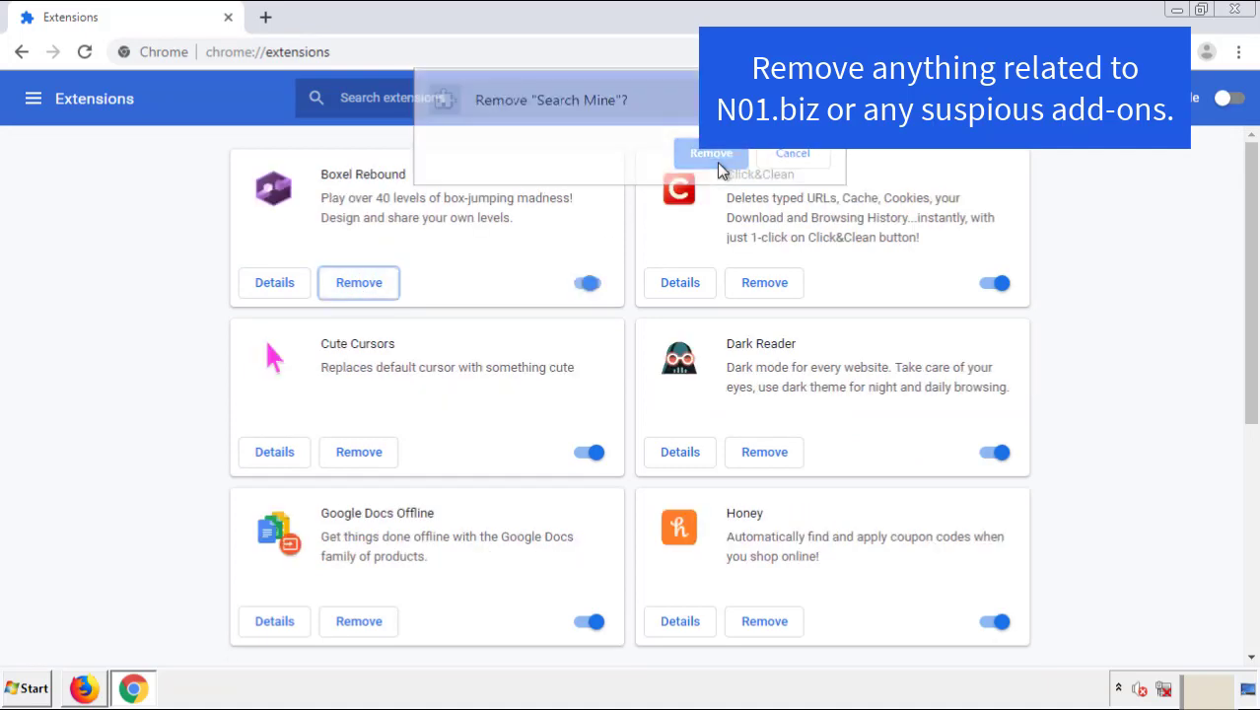
click(1246, 13)
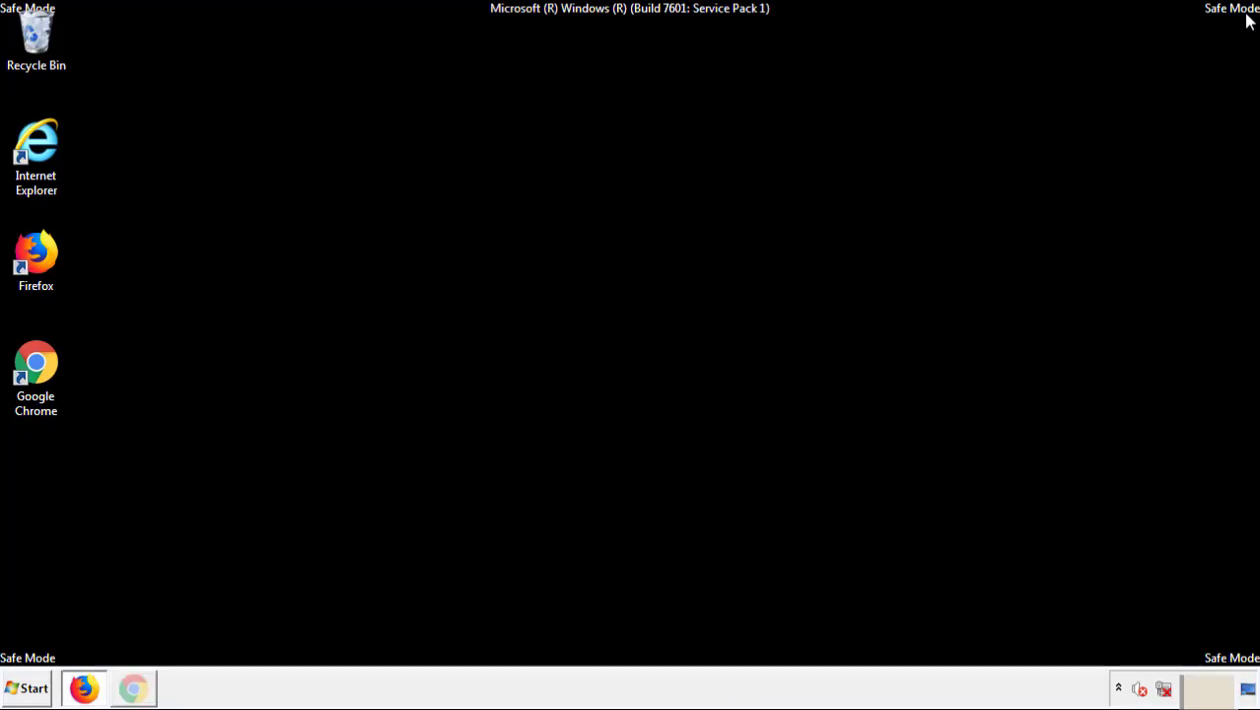
Restart the computer from the Start menu's shutdown options.
click(32, 691)
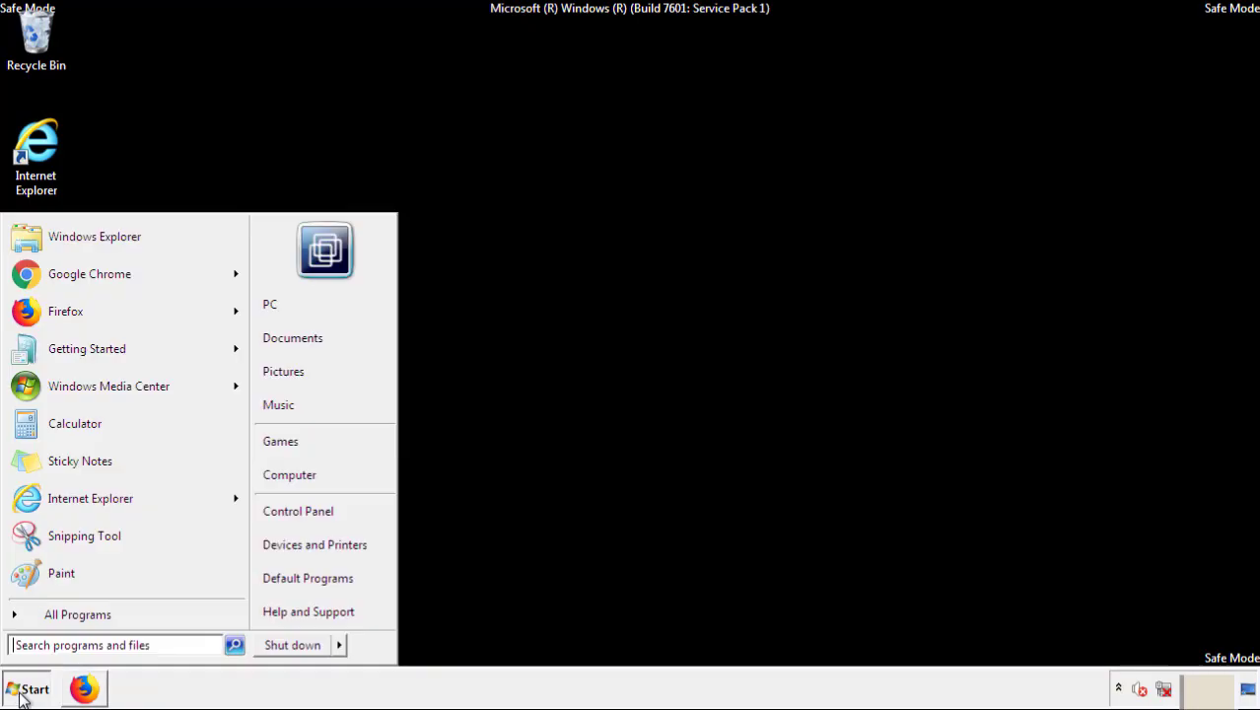
click(340, 647)
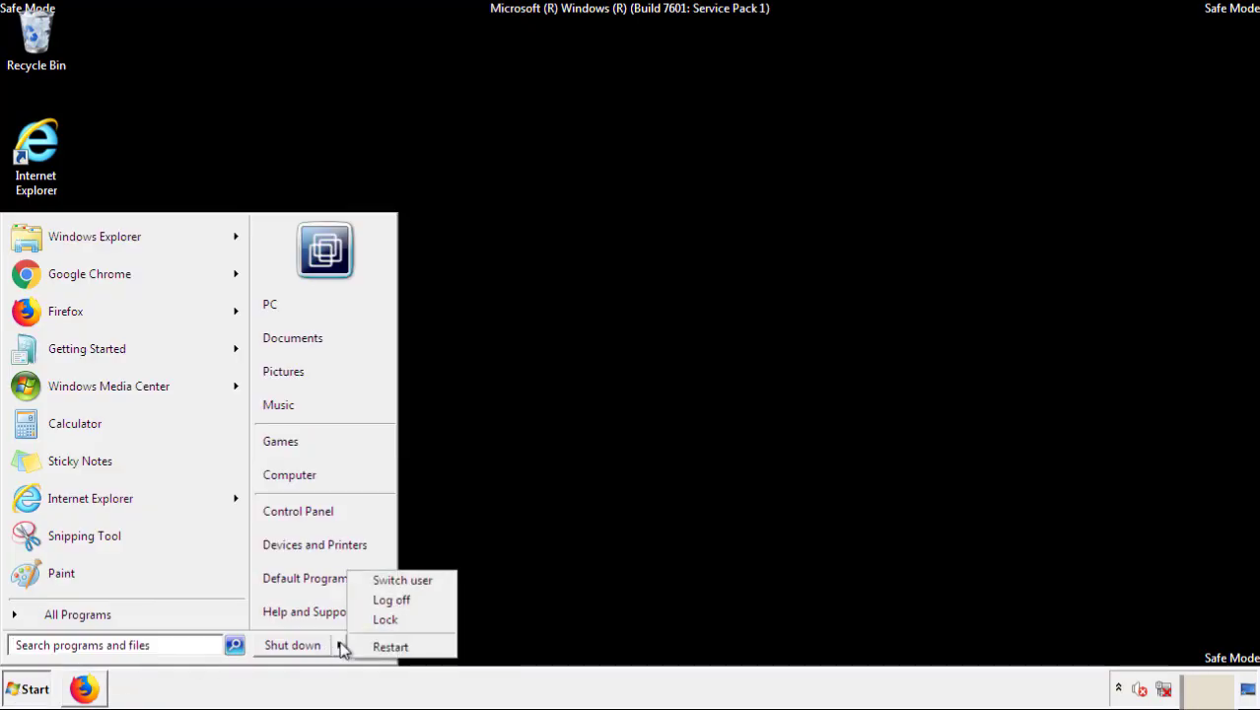
click(390, 647)
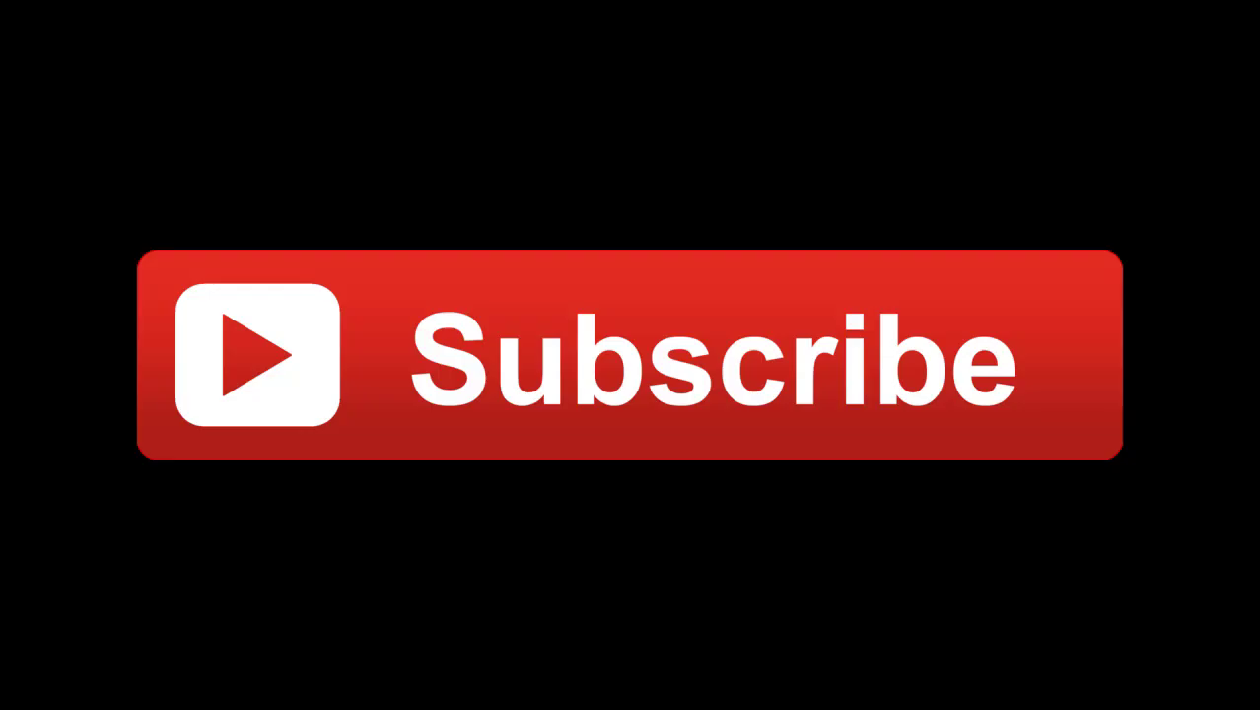